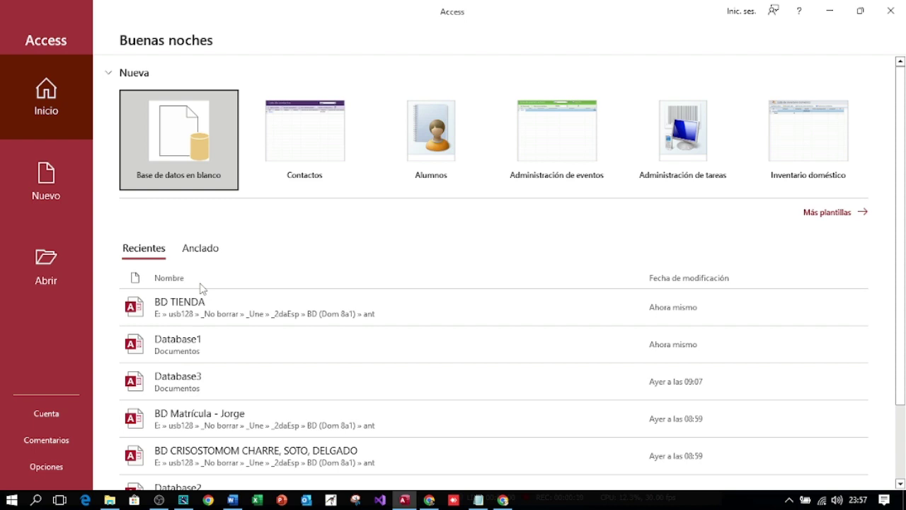
- Browse the computer for an existing database on the MULTIBOOT (E:) drive
{"action": "left_click", "coordinate": [55, 281]}
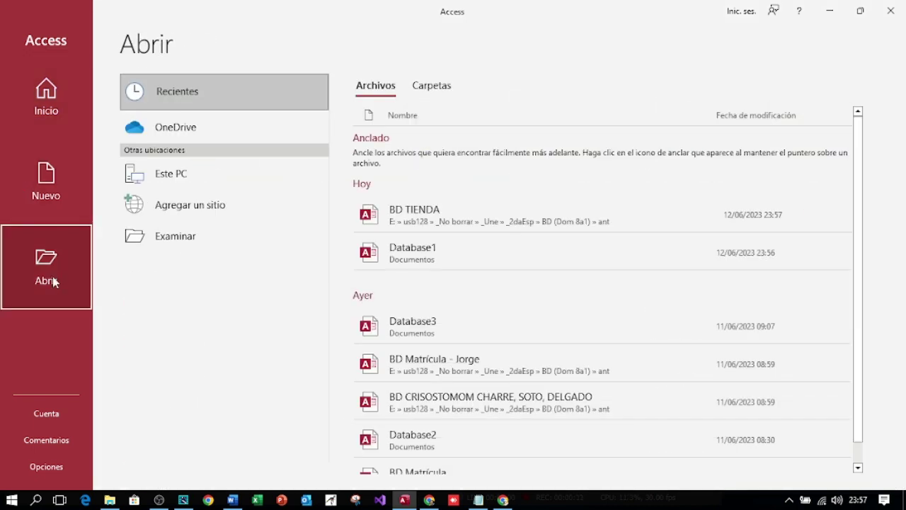
{"action": "left_click", "coordinate": [209, 238]}
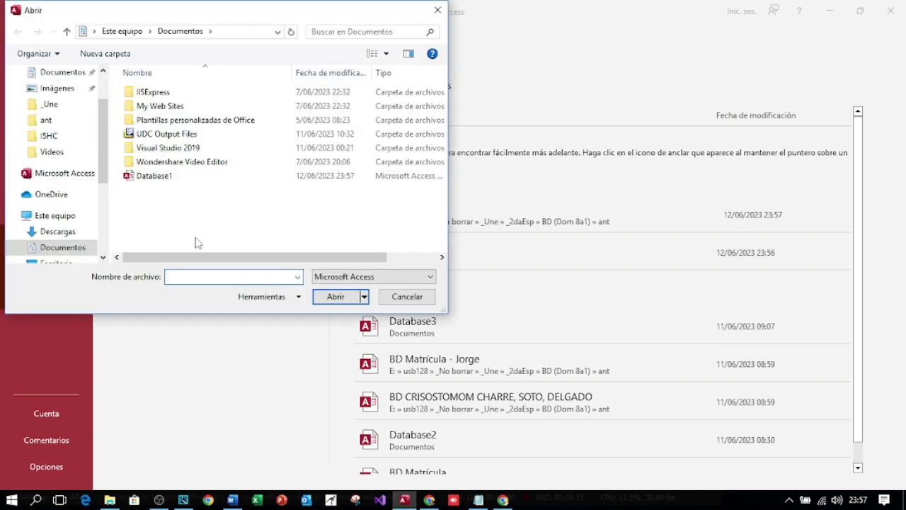
{"action": "scroll", "coordinate": [64, 237], "scroll_direction": "down", "scroll_amount": 3}
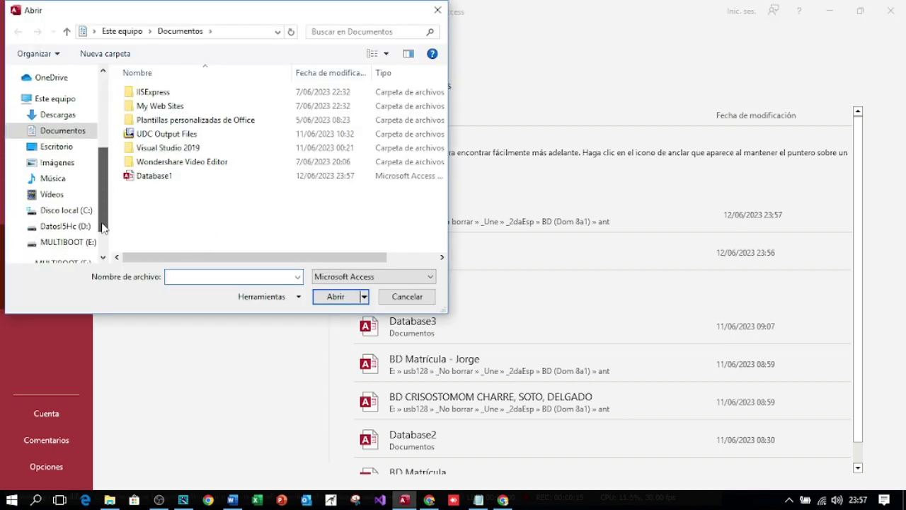
{"action": "left_click", "coordinate": [63, 240]}
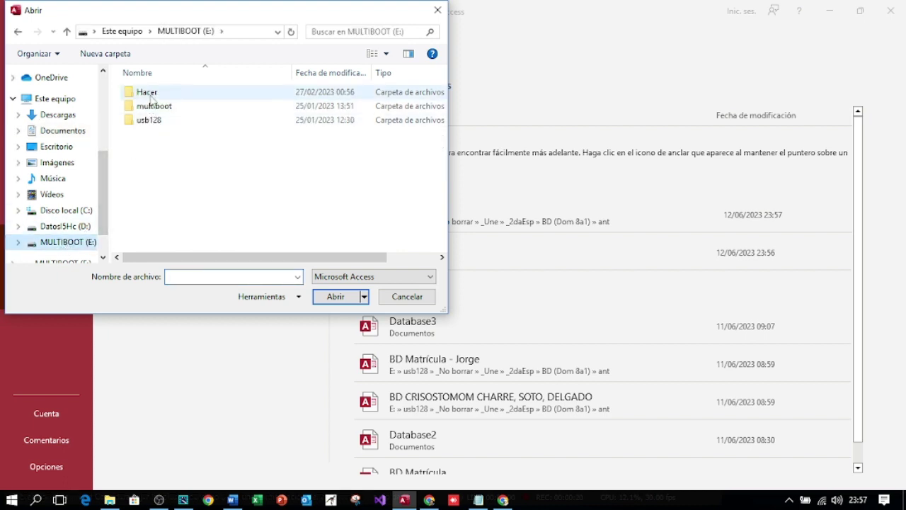
- Go to usb128\_No borrar\_Une\_2daEsp\BD (Dom 8a1)\ant and open BD Matrícula - Jorge
{"action": "double_click", "coordinate": [172, 120]}
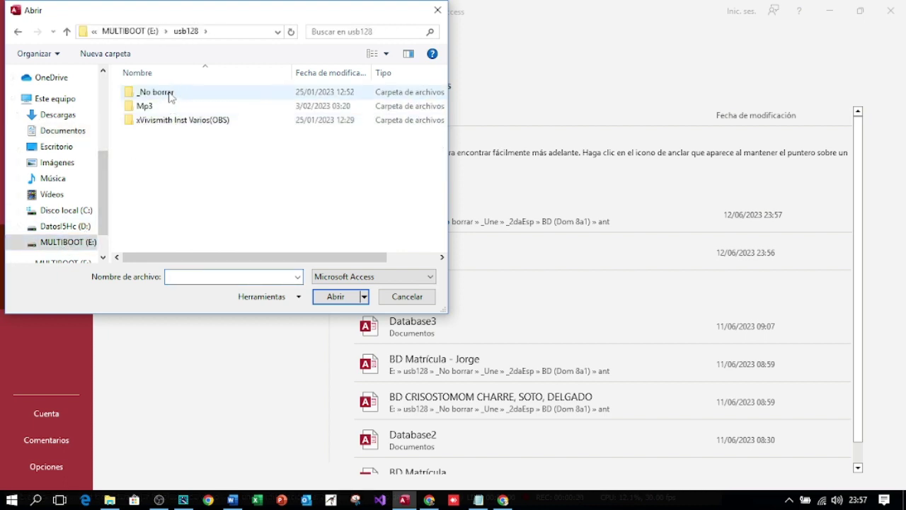
{"action": "double_click", "coordinate": [170, 93]}
{"action": "double_click", "coordinate": [166, 107]}
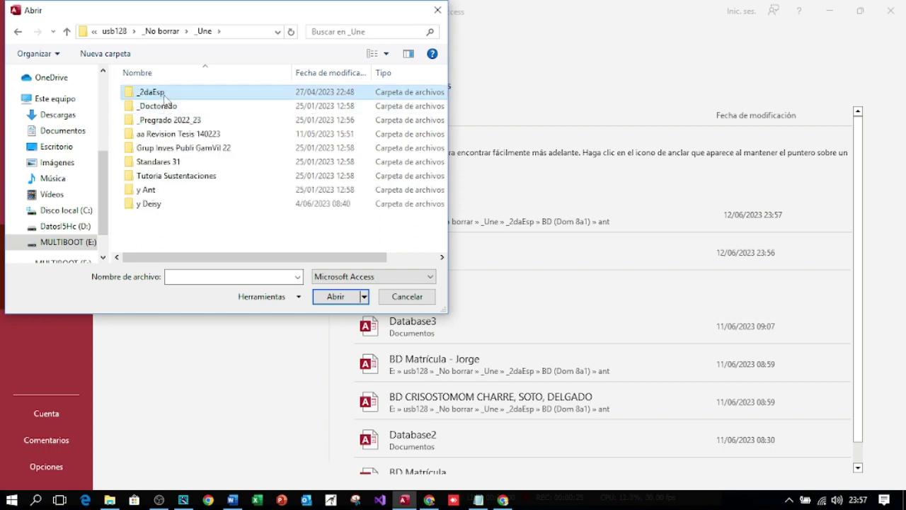
{"action": "double_click", "coordinate": [164, 94]}
{"action": "double_click", "coordinate": [177, 122]}
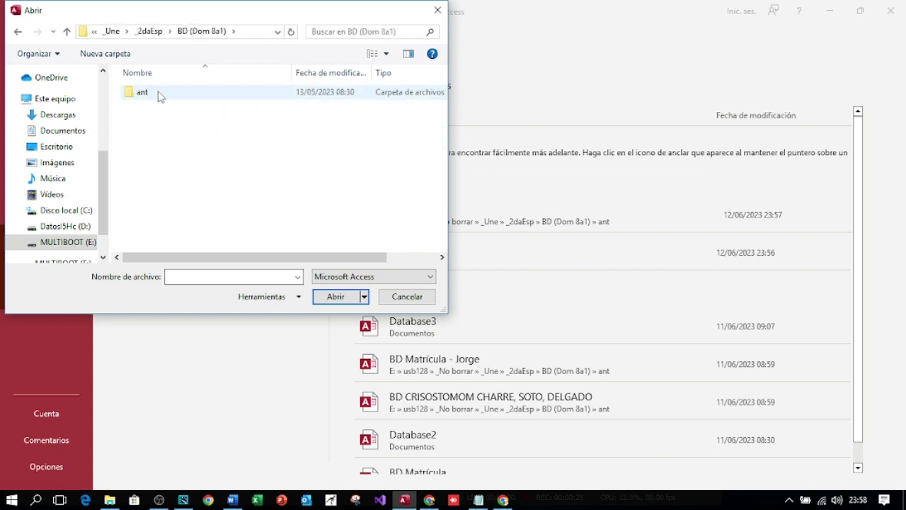
{"action": "double_click", "coordinate": [157, 92]}
{"action": "left_click", "coordinate": [172, 204]}
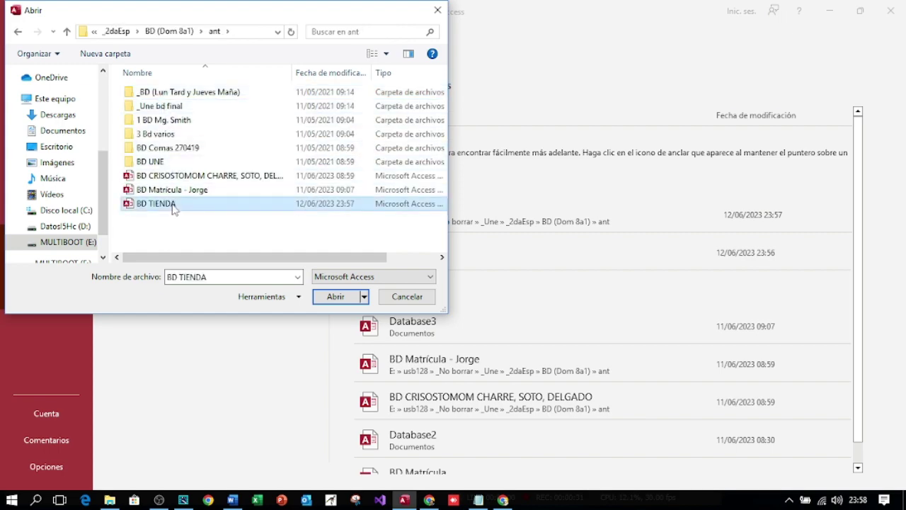
{"action": "left_click", "coordinate": [180, 190]}
{"action": "double_click", "coordinate": [183, 190]}
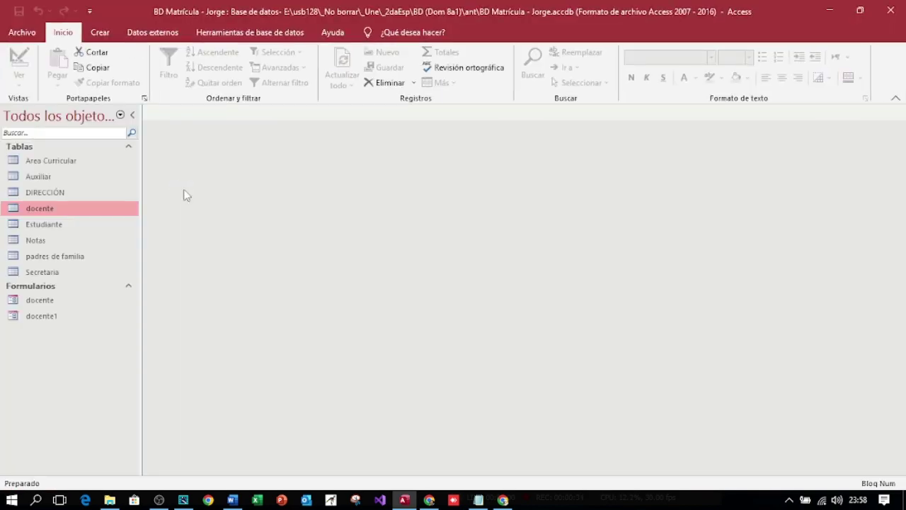
- Open Area Curricular, Auxiliar, DIRECCIÓN and docente in Datasheet view, then docente in Design view
{"action": "left_click", "coordinate": [52, 162]}
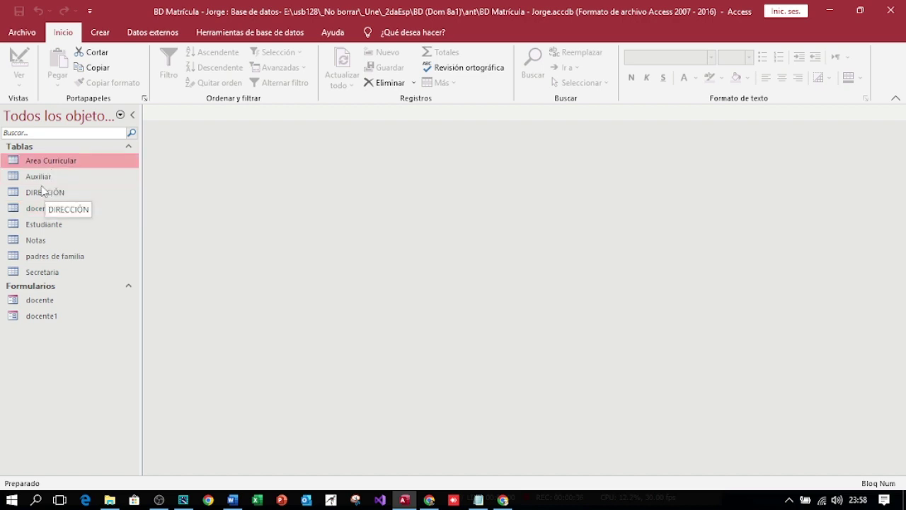
{"action": "left_click", "coordinate": [42, 178]}
{"action": "left_click", "coordinate": [44, 191]}
{"action": "left_click", "coordinate": [44, 163]}
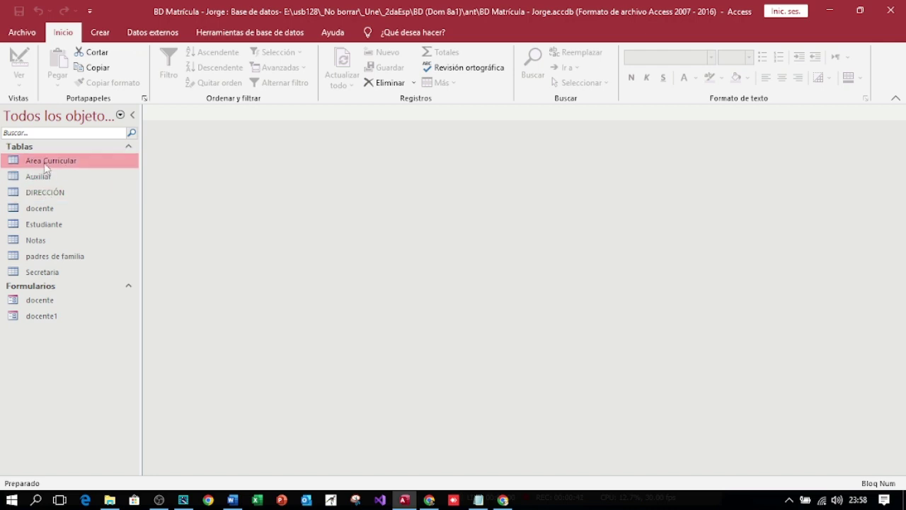
{"action": "double_click", "coordinate": [46, 163]}
{"action": "double_click", "coordinate": [39, 178]}
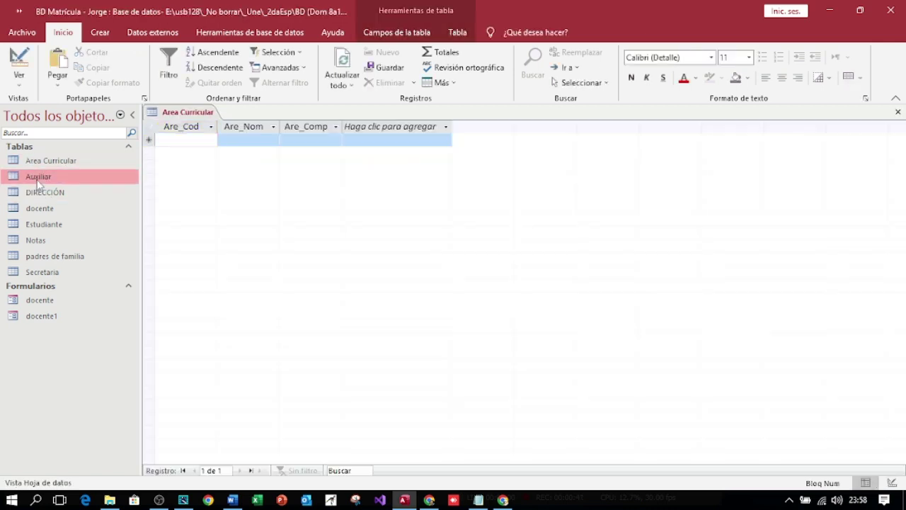
{"action": "double_click", "coordinate": [42, 194]}
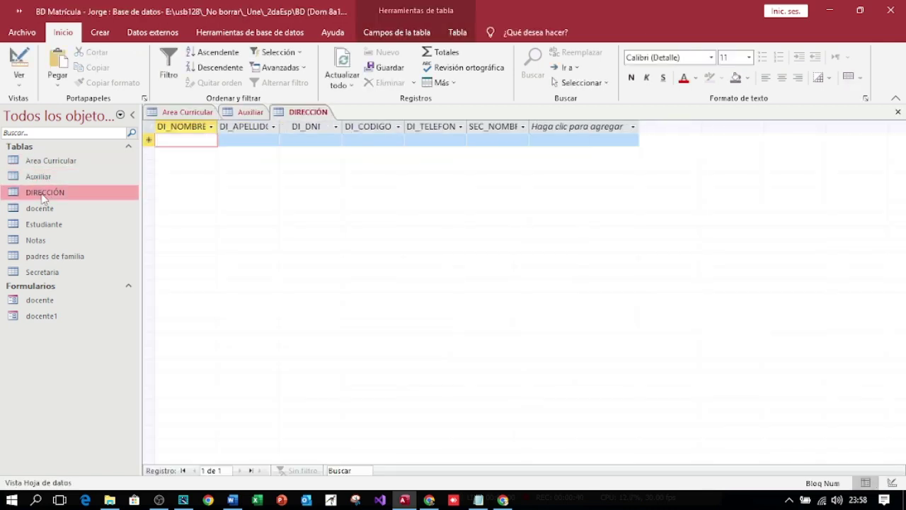
{"action": "double_click", "coordinate": [42, 209]}
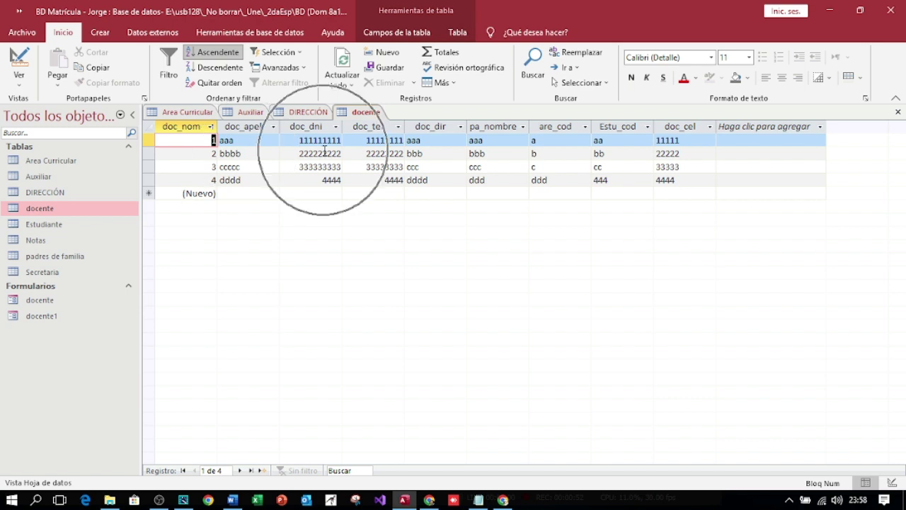
{"action": "right_click", "coordinate": [47, 210]}
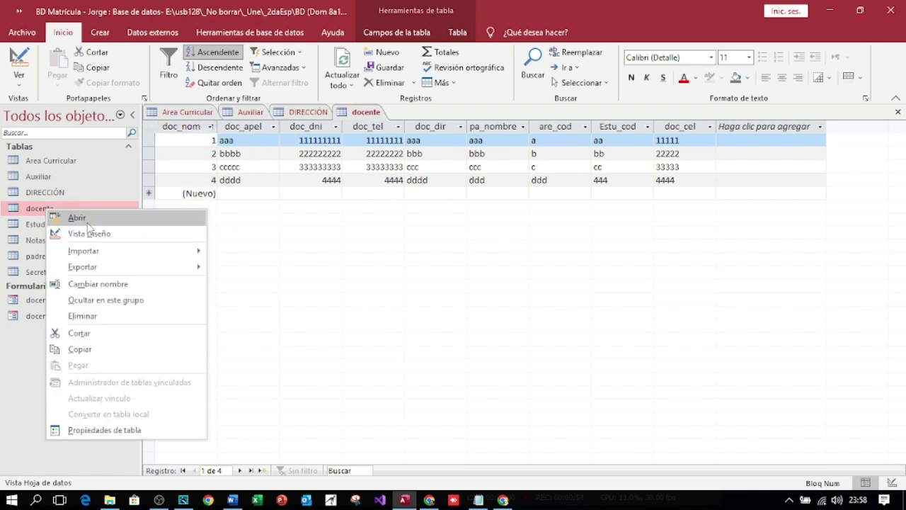
{"action": "left_click", "coordinate": [89, 233]}
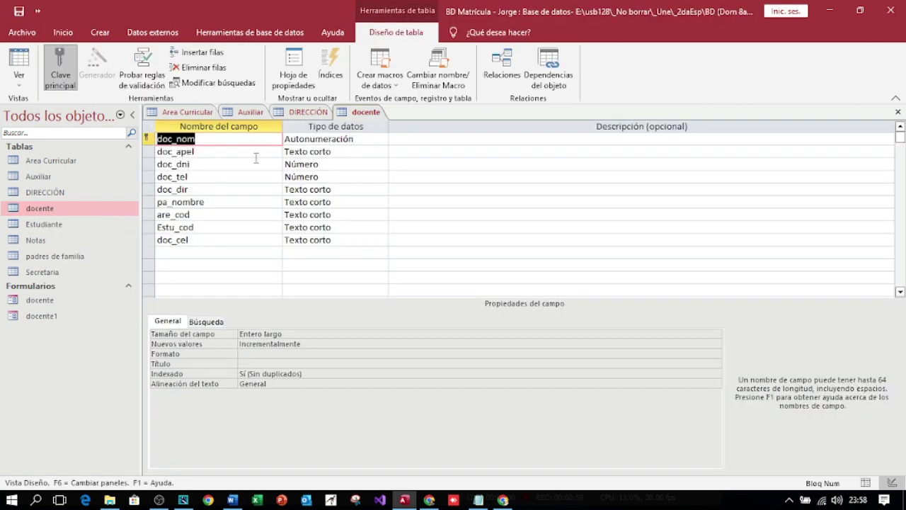
- Select the docente table and start exporting it to Excel from Datos externos
{"action": "left_click", "coordinate": [46, 213]}
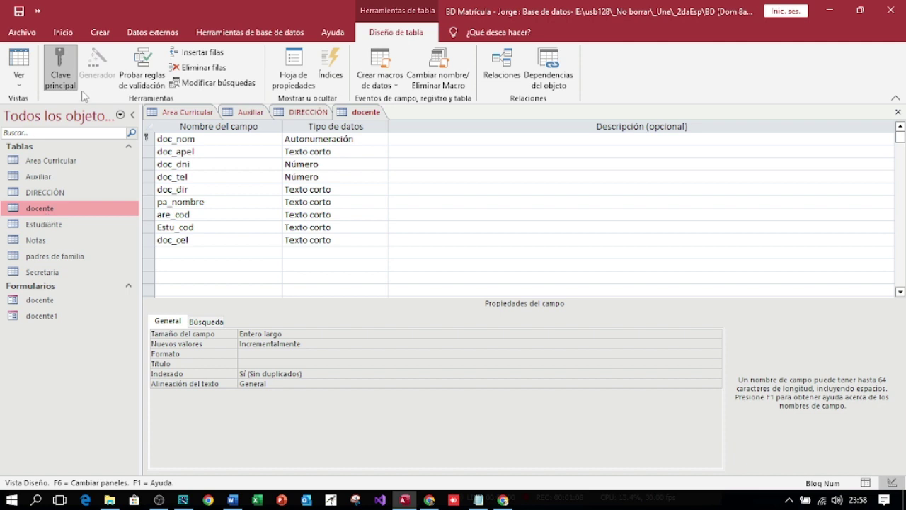
{"action": "left_click", "coordinate": [153, 33]}
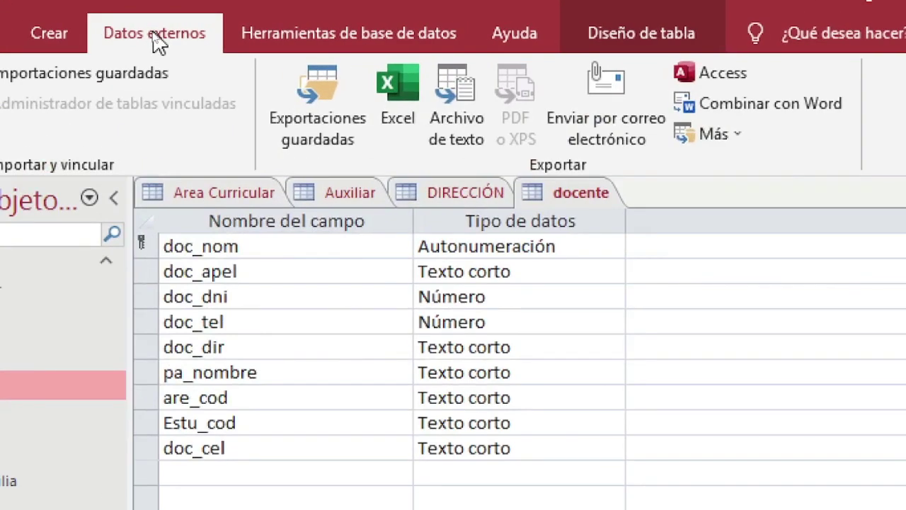
{"action": "left_click", "coordinate": [411, 88]}
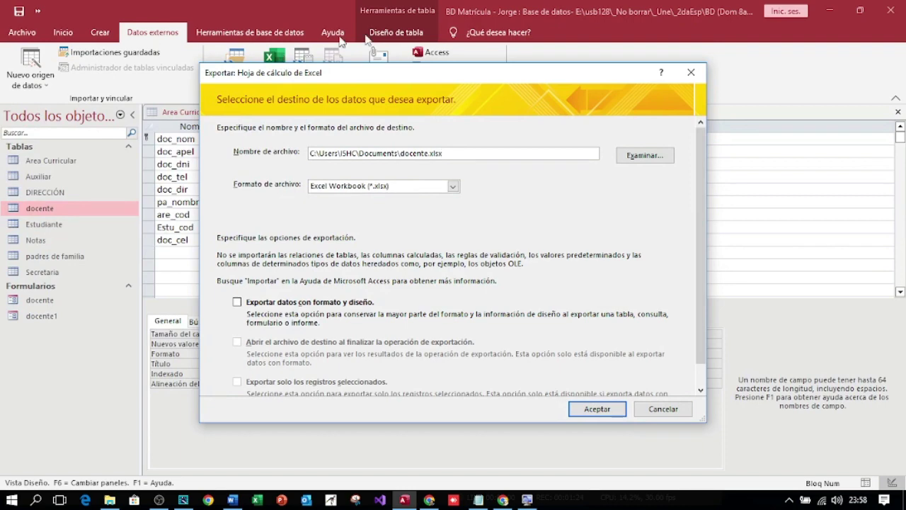
- Set the export destination to docente1.xlsx on the Desktop and confirm
{"action": "left_click", "coordinate": [653, 161]}
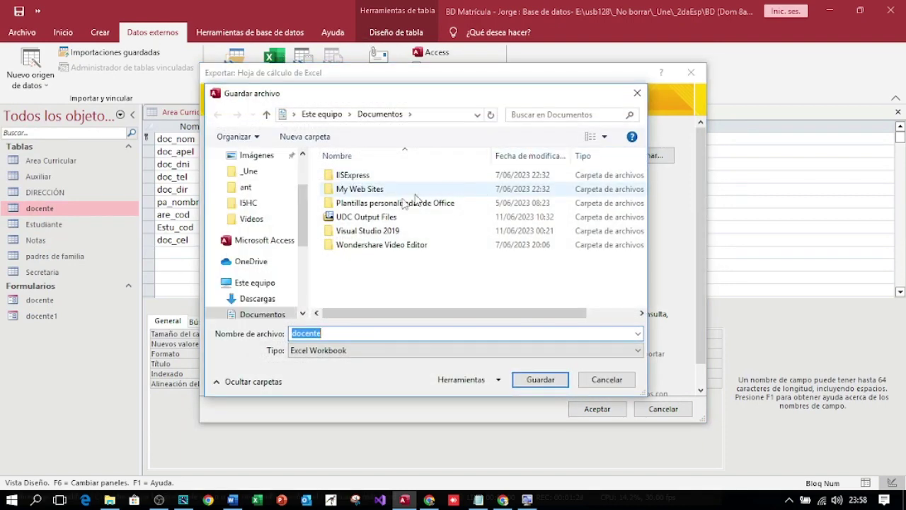
{"action": "scroll", "coordinate": [257, 189], "scroll_direction": "up", "scroll_amount": 2}
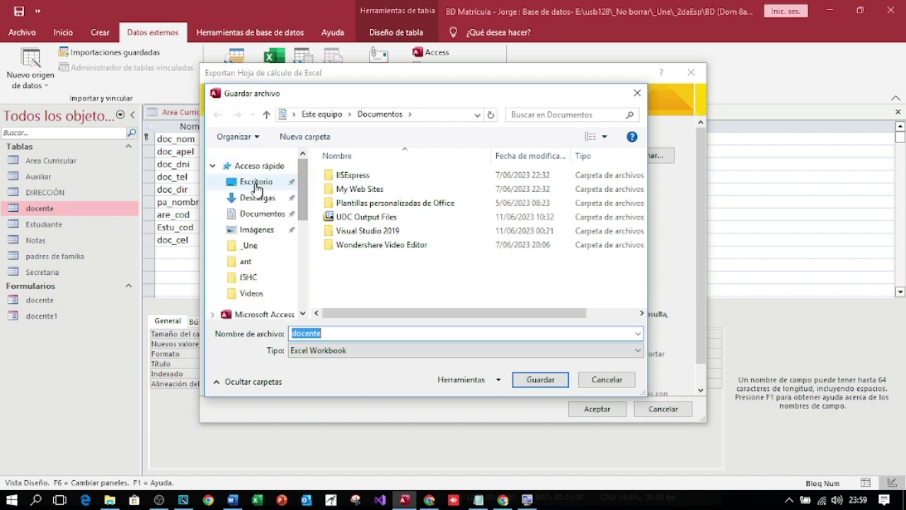
{"action": "left_click", "coordinate": [257, 182]}
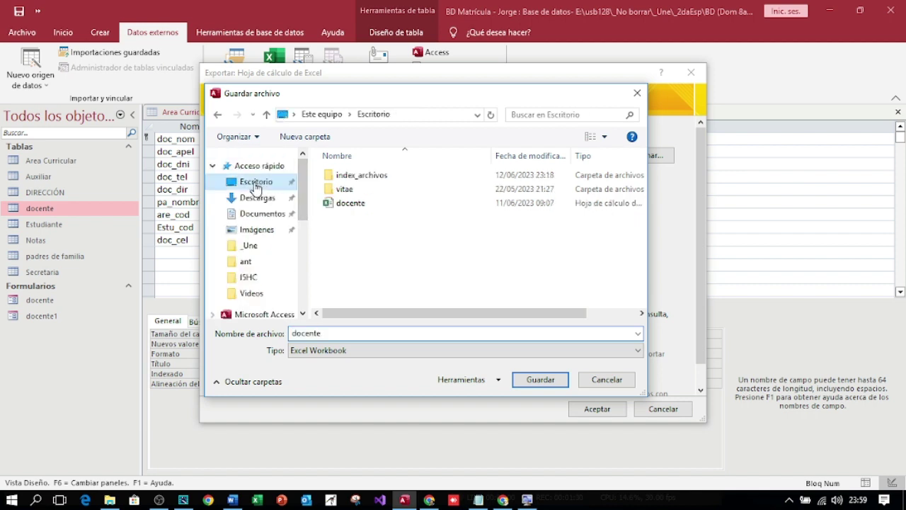
{"action": "double_click", "coordinate": [328, 334]}
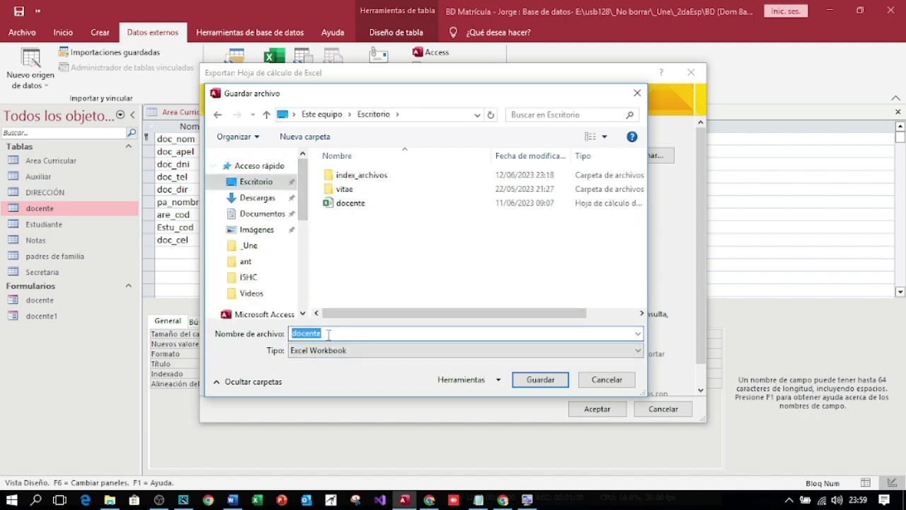
{"action": "left_click", "coordinate": [328, 334]}
{"action": "type", "text": "1"}
{"action": "left_click", "coordinate": [552, 386]}
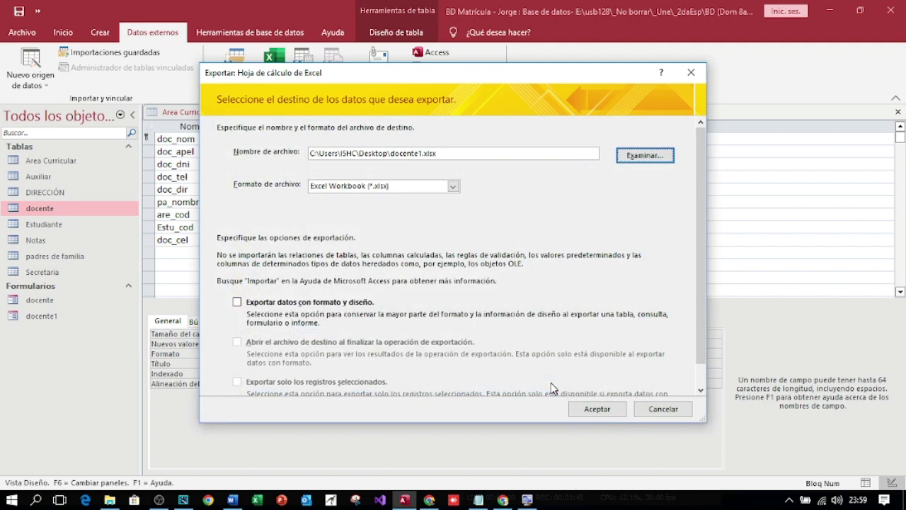
{"action": "left_click", "coordinate": [613, 413]}
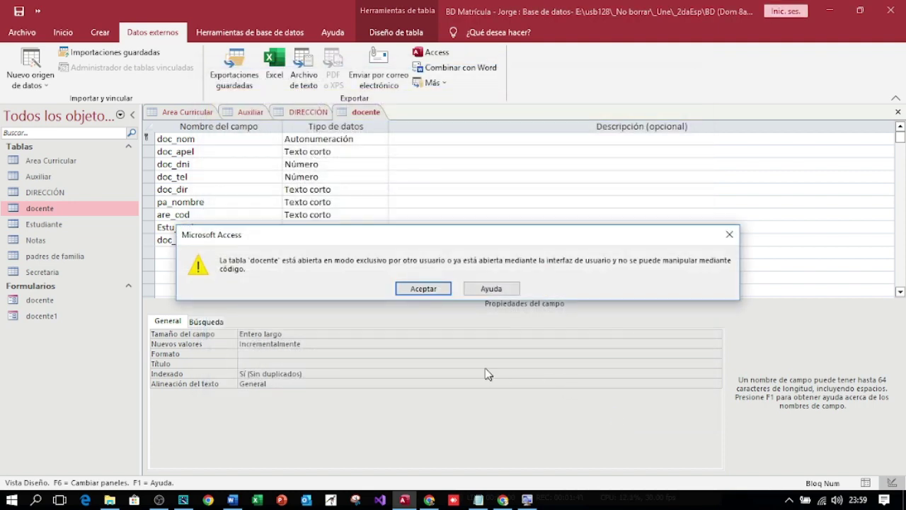
- Dismiss the table-in-use error and close the docente, DIRECCIÓN, Auxiliar and Area Curricular tables
{"action": "left_click", "coordinate": [424, 289]}
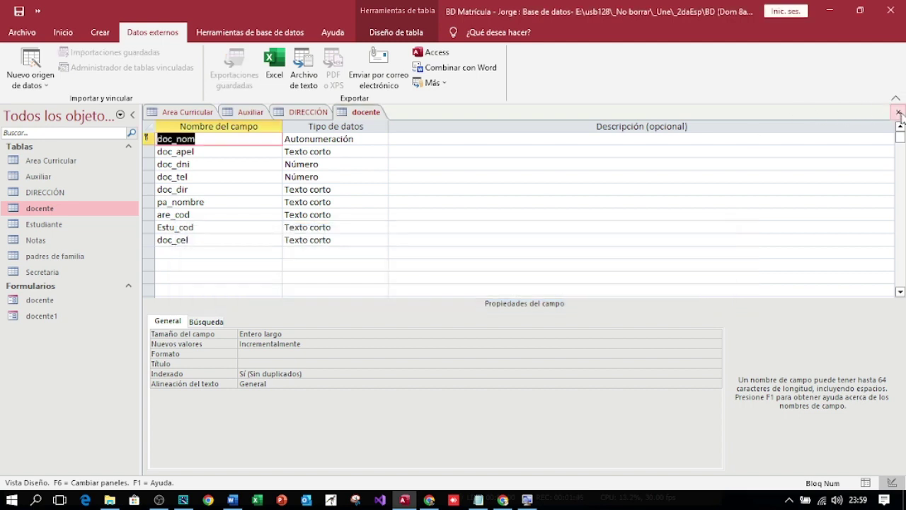
{"action": "left_click", "coordinate": [898, 111]}
{"action": "left_click", "coordinate": [898, 112]}
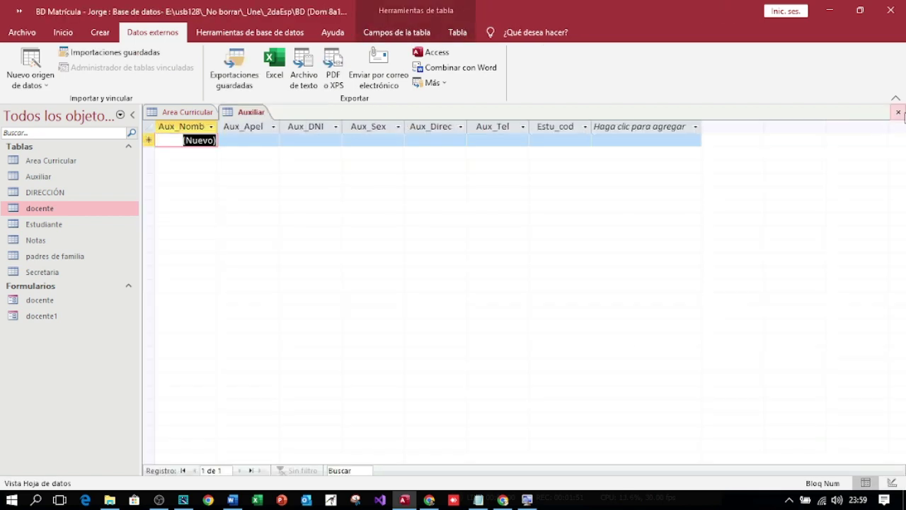
{"action": "left_click", "coordinate": [898, 112]}
{"action": "left_click", "coordinate": [898, 112]}
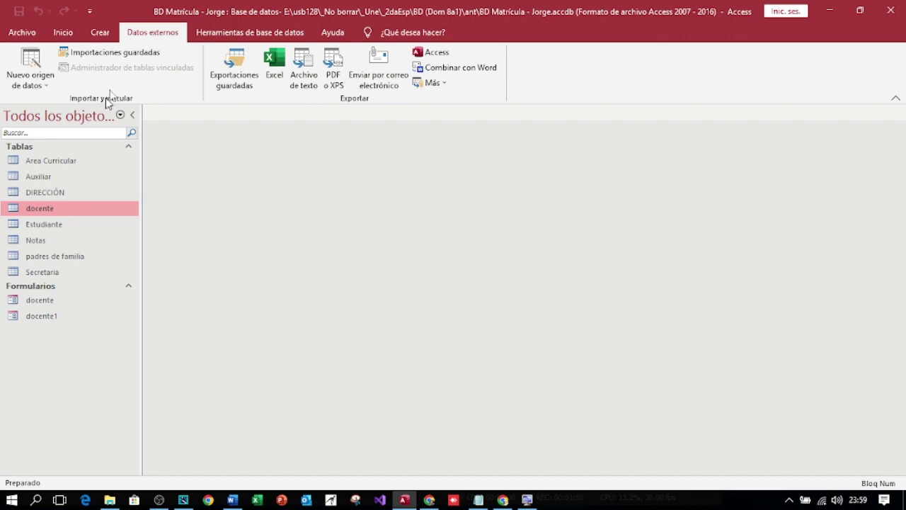
- Export docente to the existing docente1 workbook on the Desktop, then close BD Matrícula
{"action": "left_click", "coordinate": [303, 67]}
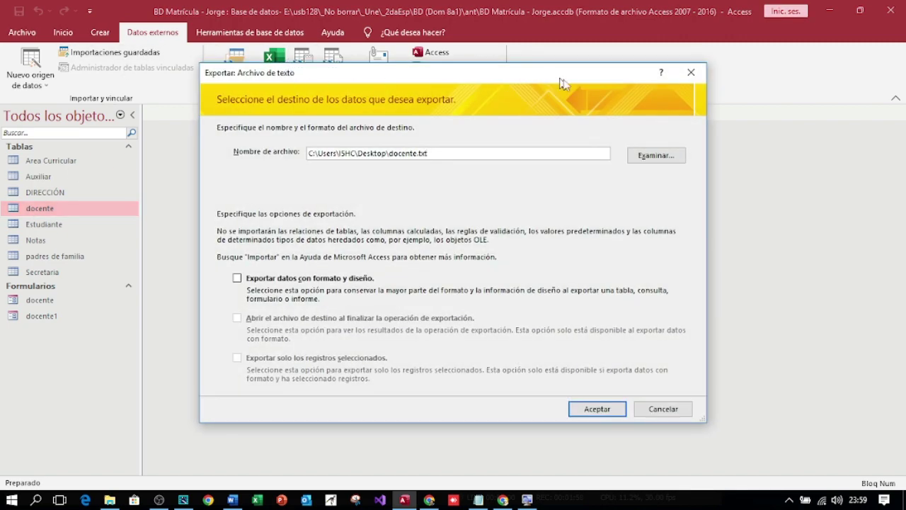
{"action": "left_click", "coordinate": [689, 74]}
{"action": "left_click", "coordinate": [281, 68]}
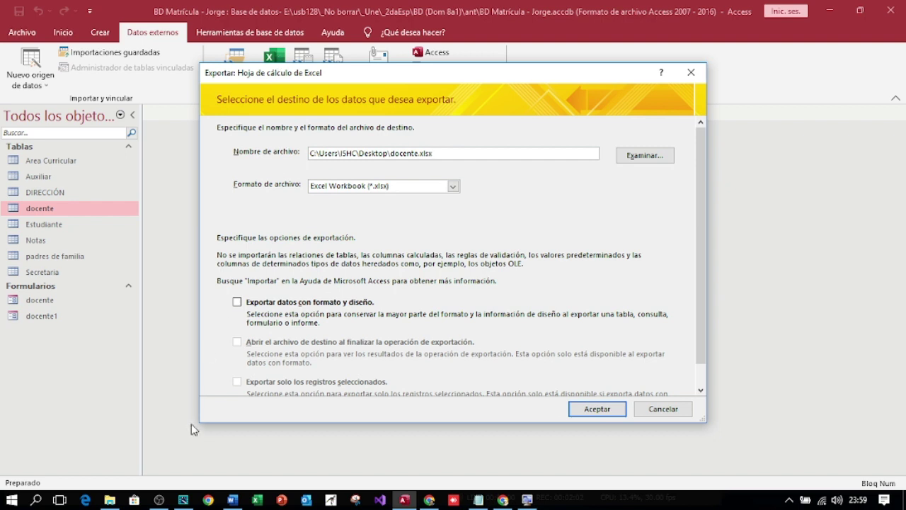
{"action": "left_click", "coordinate": [572, 157]}
{"action": "left_click", "coordinate": [644, 155]}
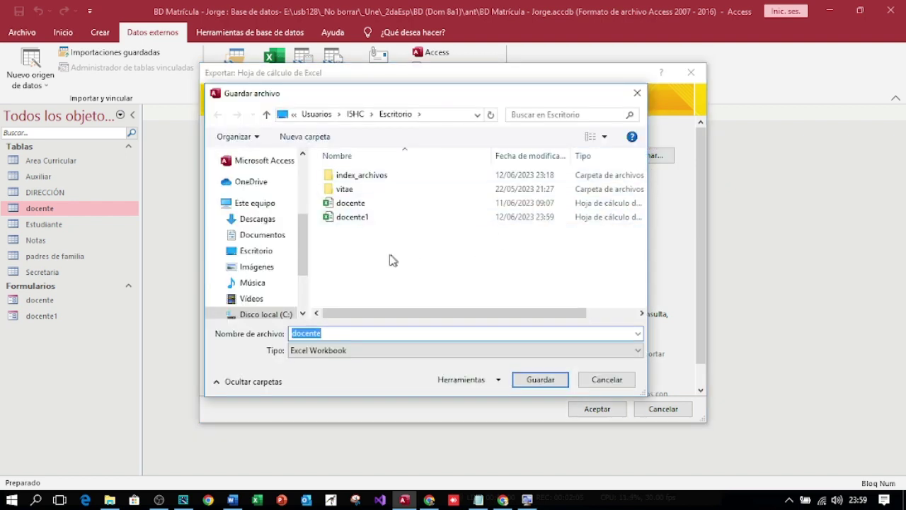
{"action": "double_click", "coordinate": [369, 218]}
{"action": "left_click", "coordinate": [598, 410]}
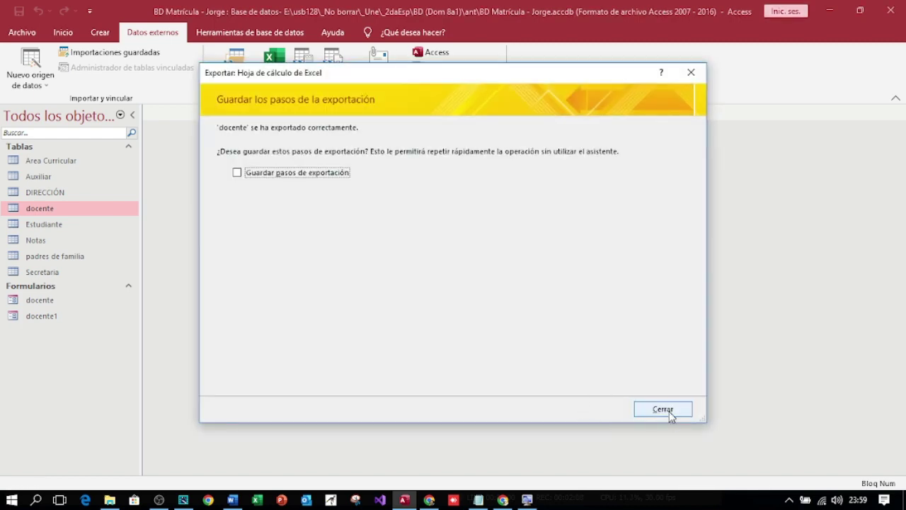
{"action": "left_click", "coordinate": [664, 410]}
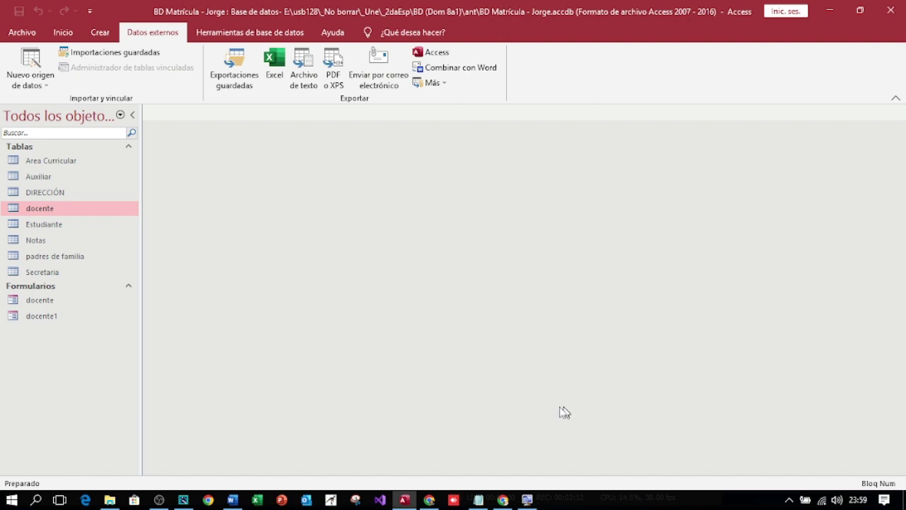
{"action": "left_click", "coordinate": [897, 9]}
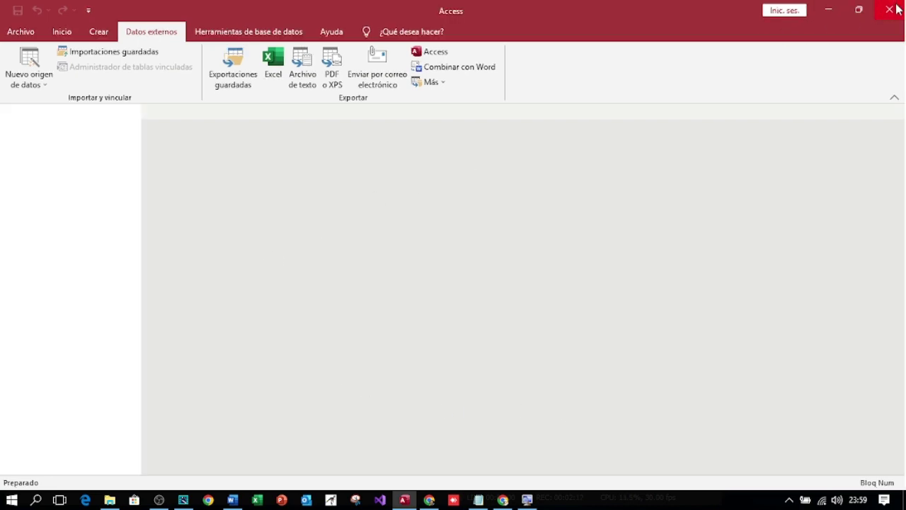
- Close Access, move docente1 onto the open desktop and open it in Excel
{"action": "left_click", "coordinate": [897, 9]}
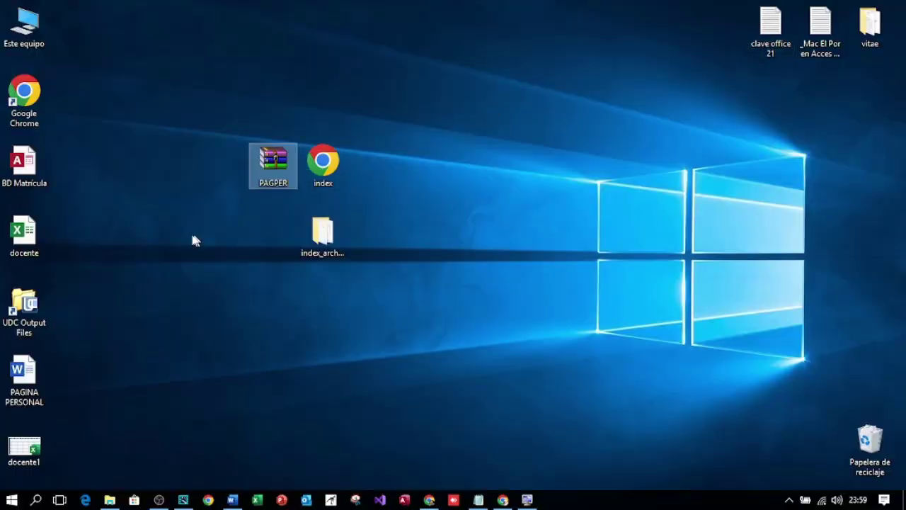
{"action": "left_click", "coordinate": [30, 430]}
{"action": "left_click_drag", "start_coordinate": [27, 436], "coordinate": [179, 312]}
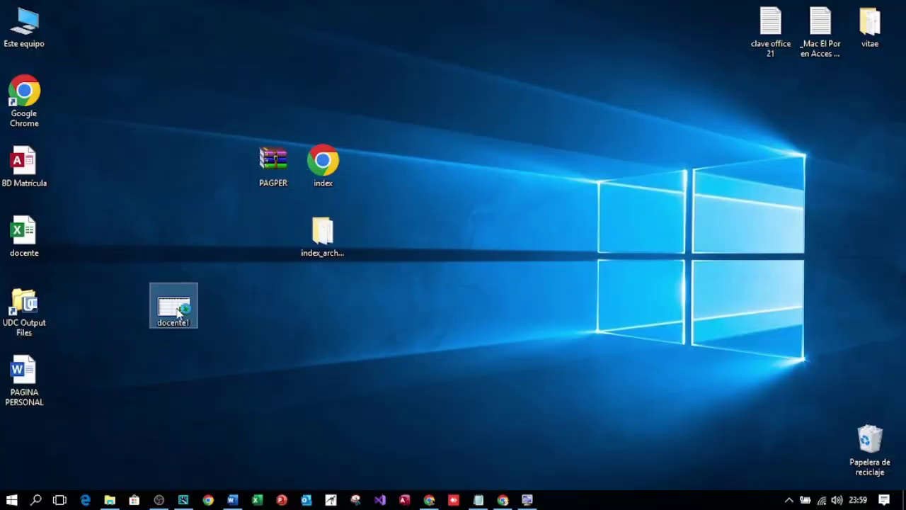
{"action": "double_click", "coordinate": [178, 312]}
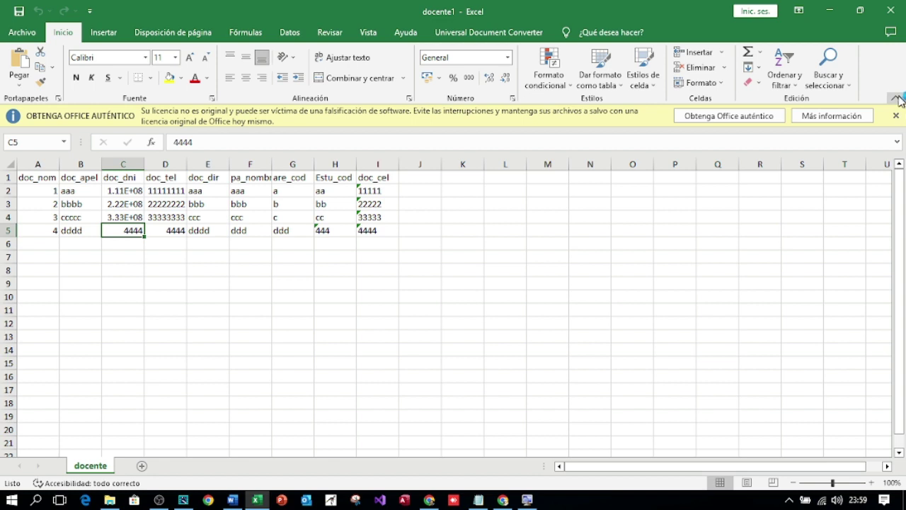
{"action": "left_click", "coordinate": [896, 115]}
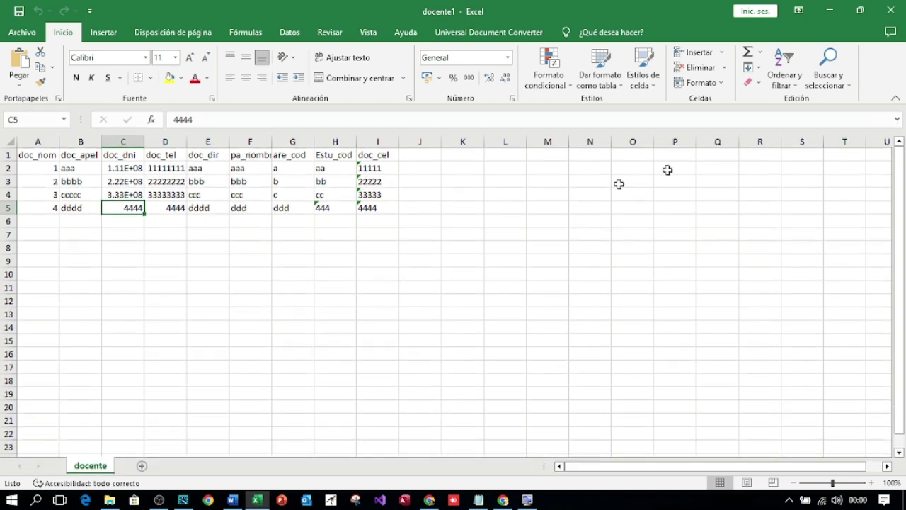
- Enter record numbers 5 and 6 in cells A6 and A7
{"action": "left_click", "coordinate": [48, 223]}
{"action": "type", "text": "5"}
{"action": "key", "text": "Return"}
{"action": "type", "text": "6"}
{"action": "key", "text": "Return"}
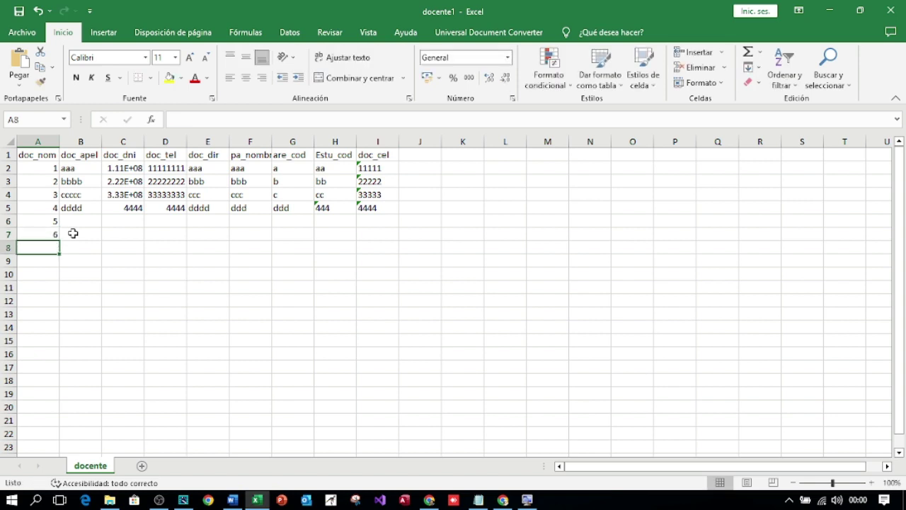
- Fill doc_apel with ee and fffff and doc_dni with 5555 and 6666 for rows 6–7
{"action": "key", "text": "Up"}
{"action": "key", "text": "Up"}
{"action": "key", "text": "Right"}
{"action": "type", "text": "ee"}
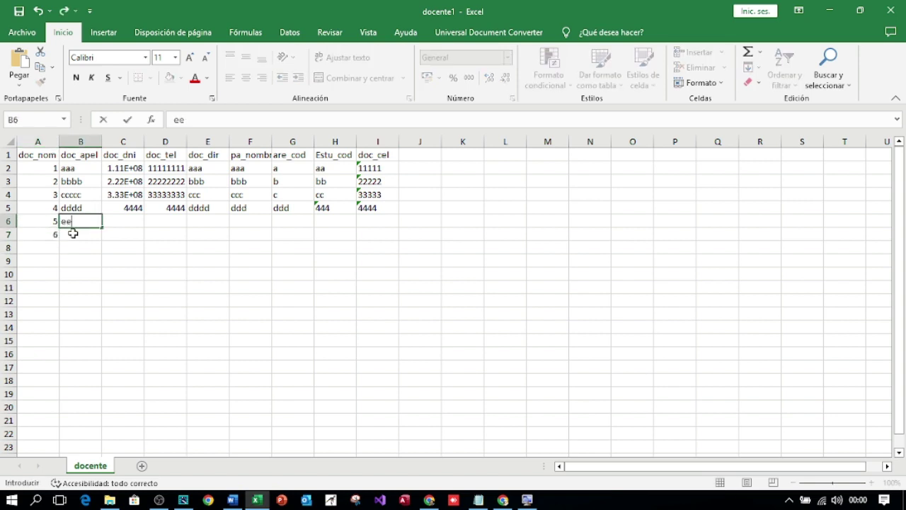
{"action": "key", "text": "Return"}
{"action": "type", "text": "fffff"}
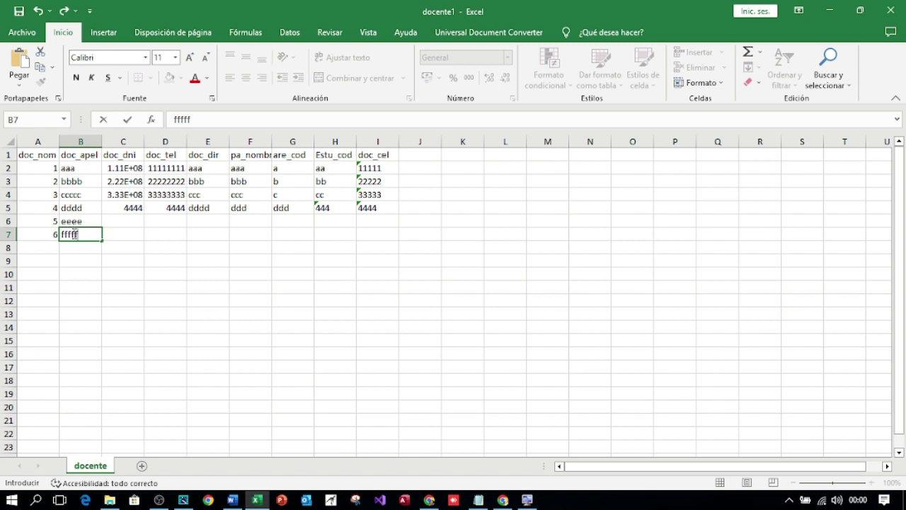
{"action": "key", "text": "Tab"}
{"action": "key", "text": "Up"}
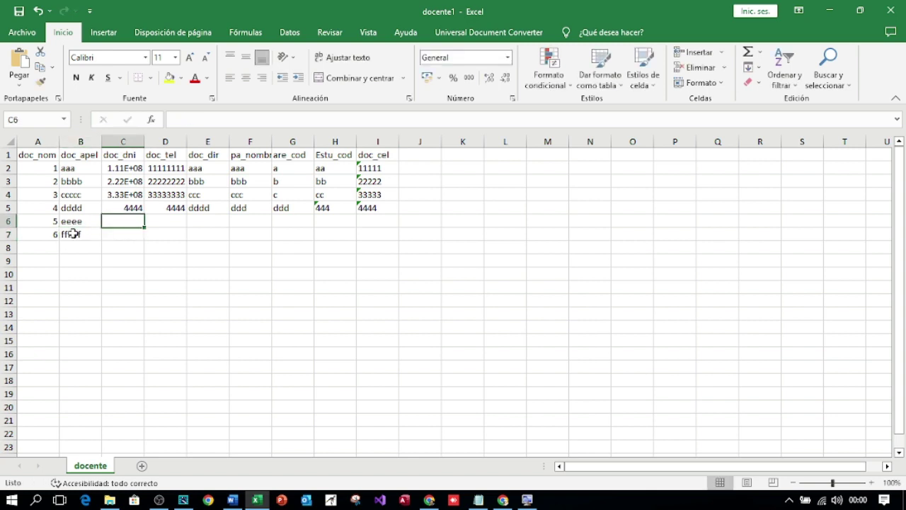
{"action": "type", "text": "5555"}
{"action": "key", "text": "Return"}
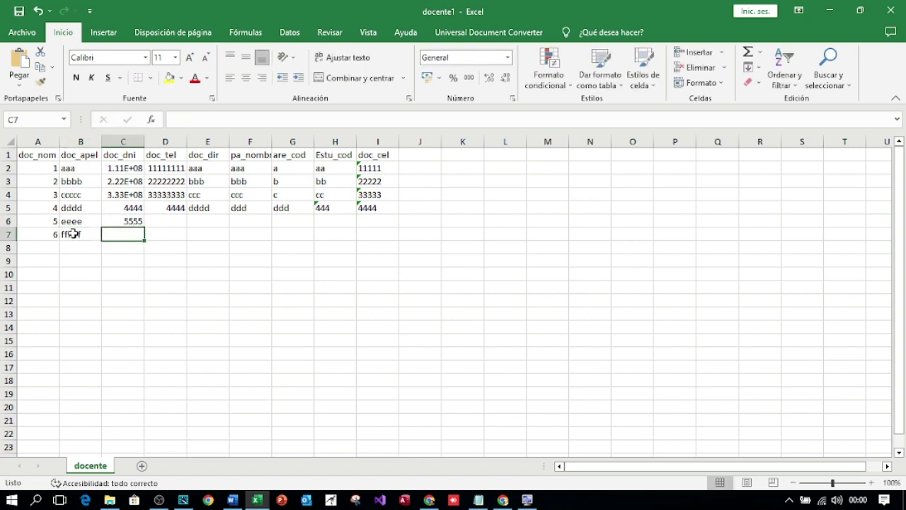
{"action": "type", "text": "6666"}
{"action": "key", "text": "Tab"}
- Fill doc_tel with 5555 and 6666 and doc_dir with eeee and fffff for rows 6–7
{"action": "key", "text": "Up"}
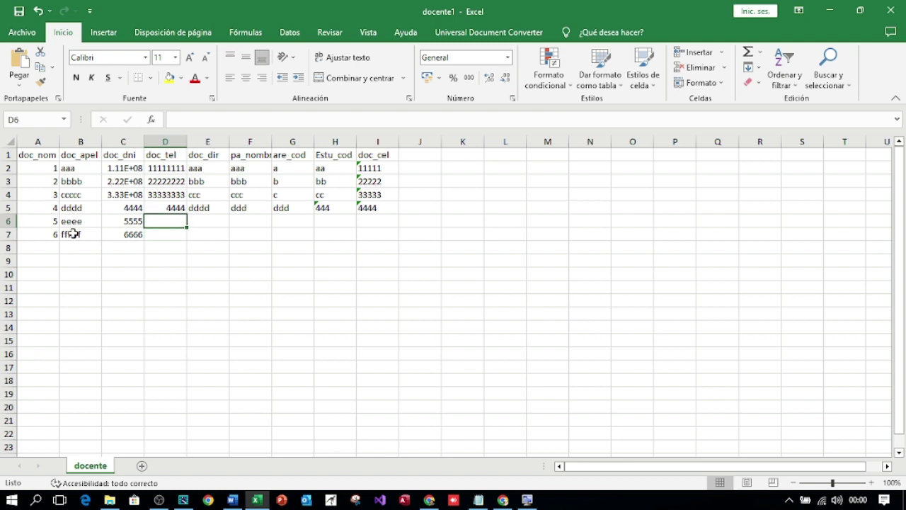
{"action": "type", "text": "5555"}
{"action": "key", "text": "Return"}
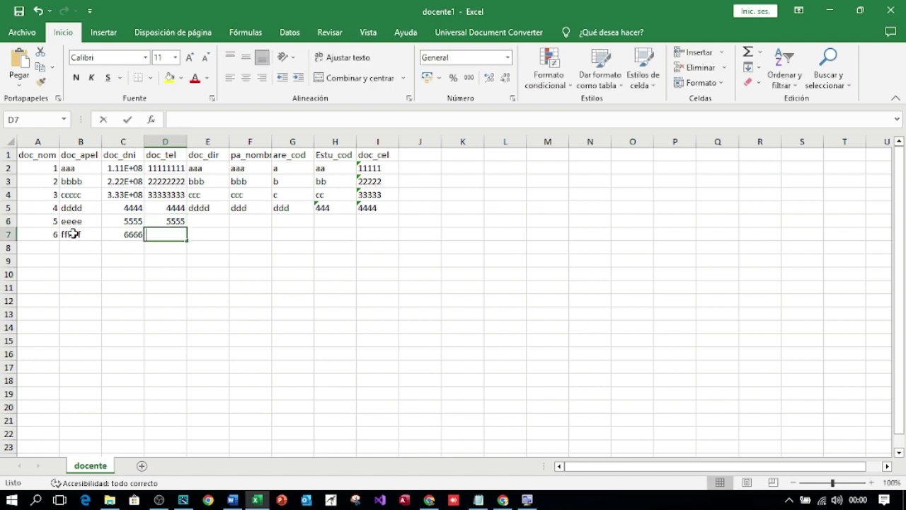
{"action": "type", "text": "6666"}
{"action": "key", "text": "Tab"}
{"action": "key", "text": "Up"}
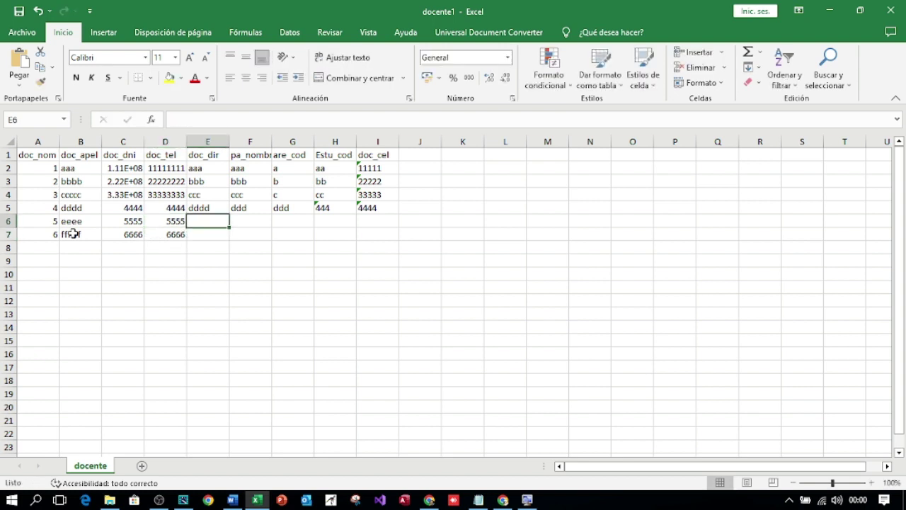
{"action": "type", "text": "eeee"}
{"action": "key", "text": "Return"}
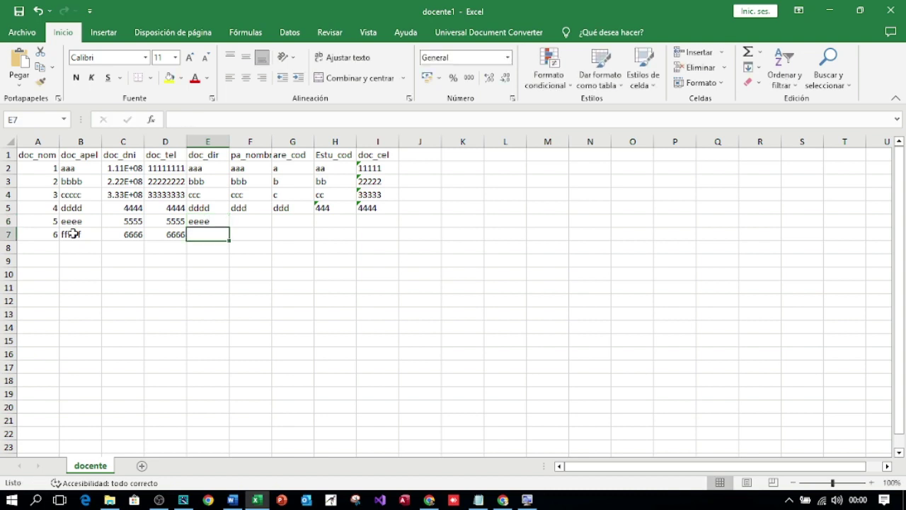
{"action": "type", "text": "ffff"}
{"action": "key", "text": "Tab"}
- Fill pa_nombre (F6–F7) with eee and fffff and G6–G7 with eee and fff
{"action": "key", "text": "Up"}
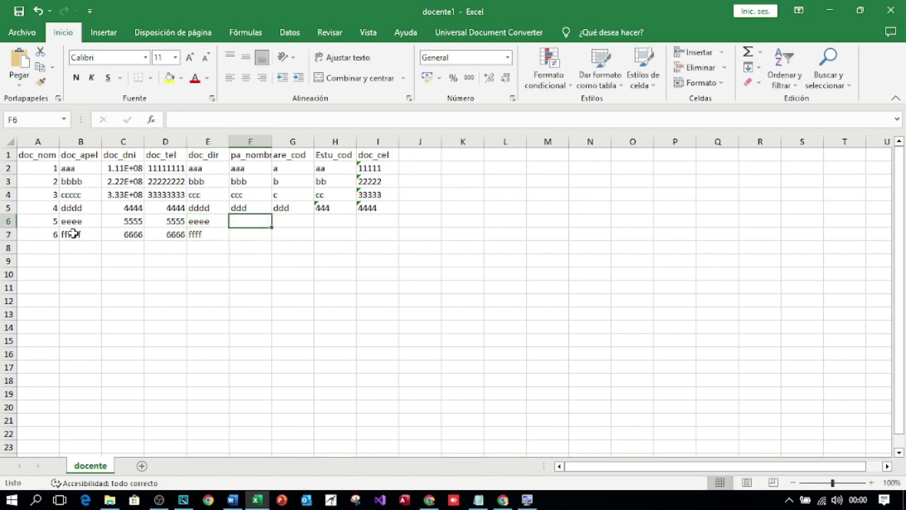
{"action": "type", "text": "eee"}
{"action": "key", "text": "Return"}
{"action": "type", "text": "fff"}
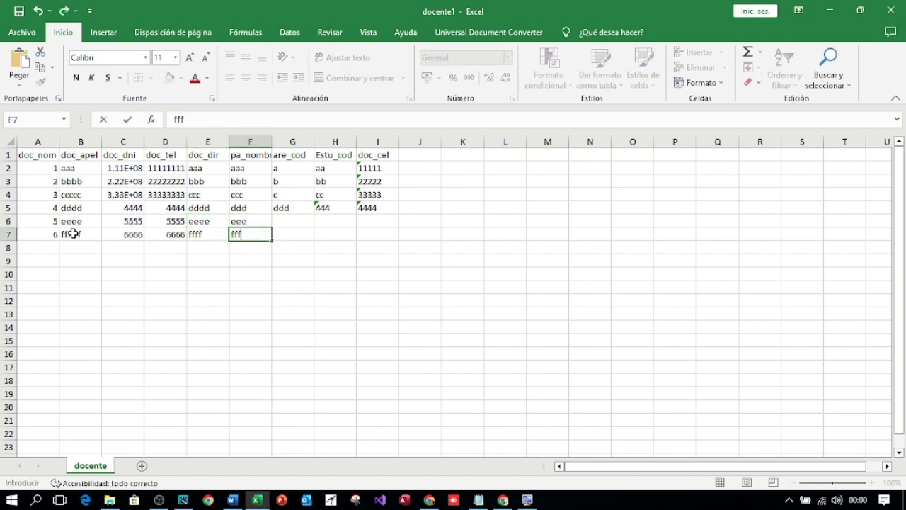
{"action": "type", "text": "f"}
{"action": "key", "text": "Tab"}
{"action": "key", "text": "Up"}
{"action": "type", "text": "eee"}
{"action": "key", "text": "Return"}
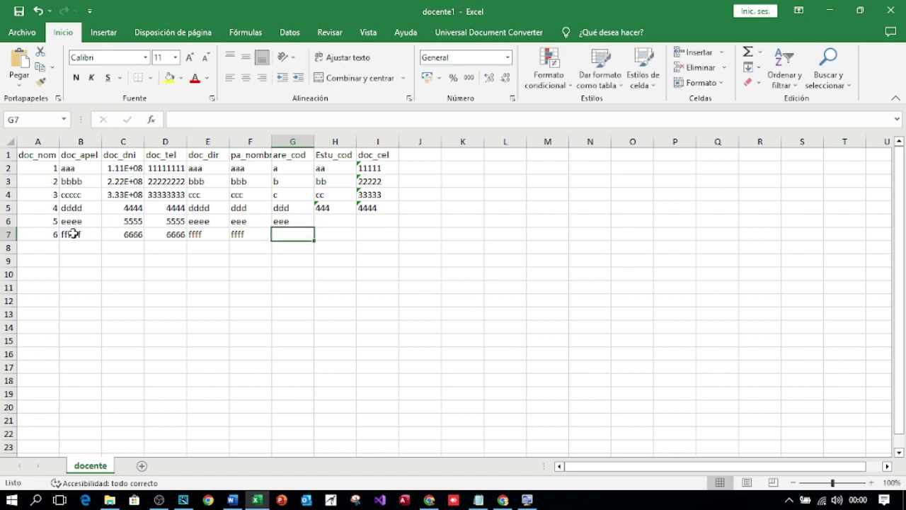
{"action": "type", "text": "fff"}
{"action": "key", "text": "Tab"}
- Fill H6–H7 with 555 and 666 and I6–I7 with 555 and 6666, then close the workbook
{"action": "key", "text": "Up"}
{"action": "type", "text": "555"}
{"action": "key", "text": "Return"}
{"action": "type", "text": "666"}
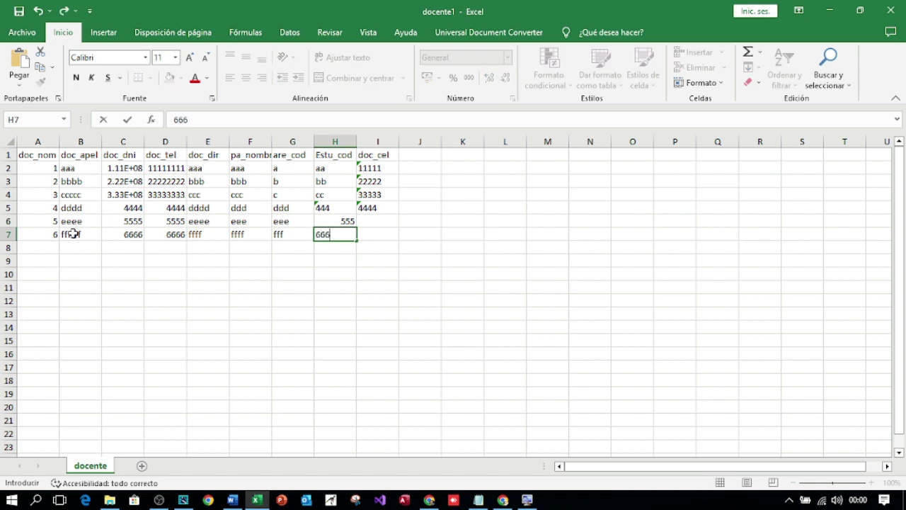
{"action": "key", "text": "Tab"}
{"action": "key", "text": "Up"}
{"action": "type", "text": "555"}
{"action": "key", "text": "Return"}
{"action": "type", "text": "6666"}
{"action": "key", "text": "Return"}
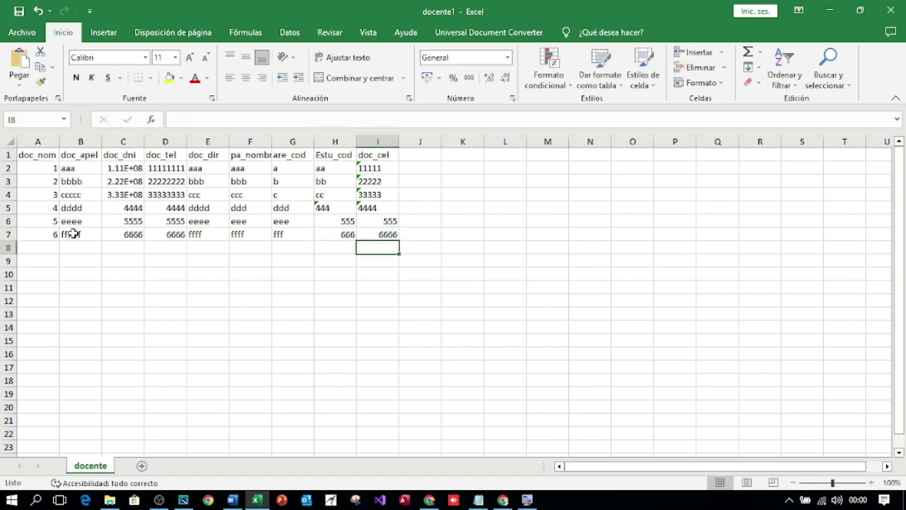
{"action": "left_click", "coordinate": [891, 15]}
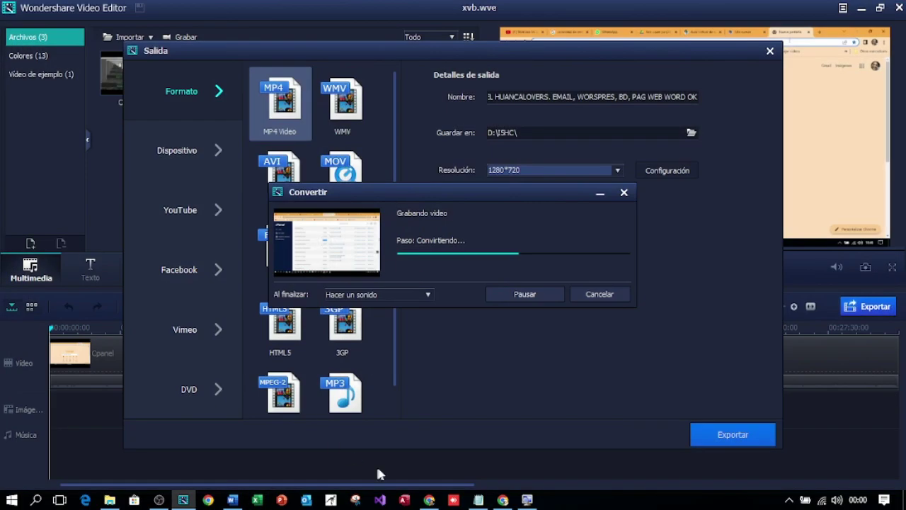
{"action": "mouse_move", "coordinate": [429, 500]}
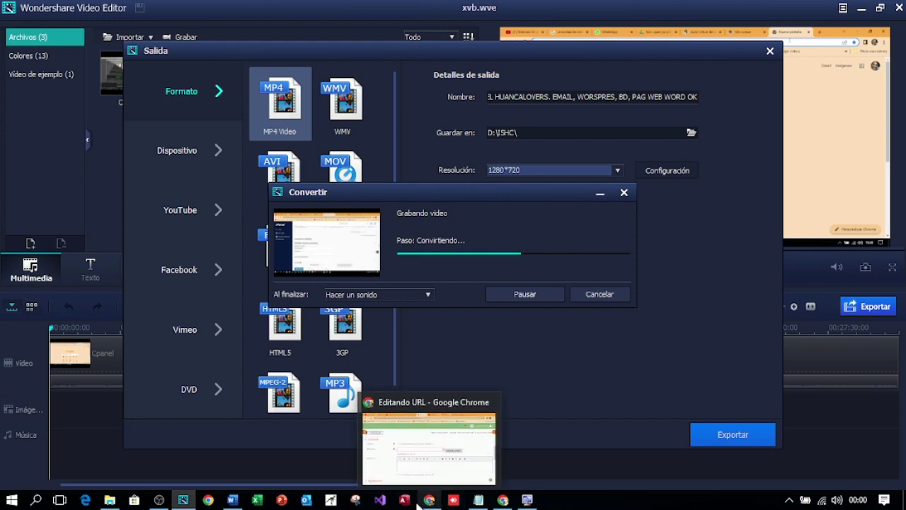
- Switch to the Microsoft Access start screen from the taskbar
{"action": "left_click", "coordinate": [404, 500]}
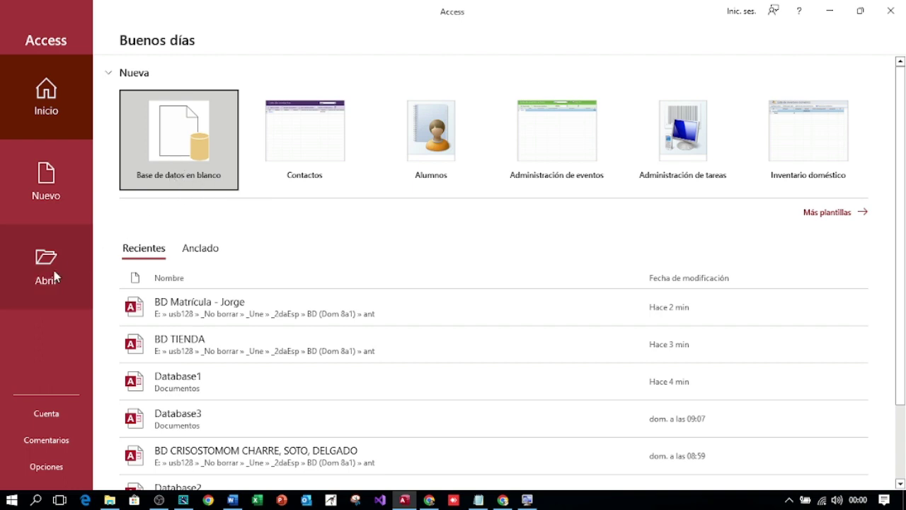
- Create a blank database and start importing data from an Excel file
{"action": "left_click", "coordinate": [181, 129]}
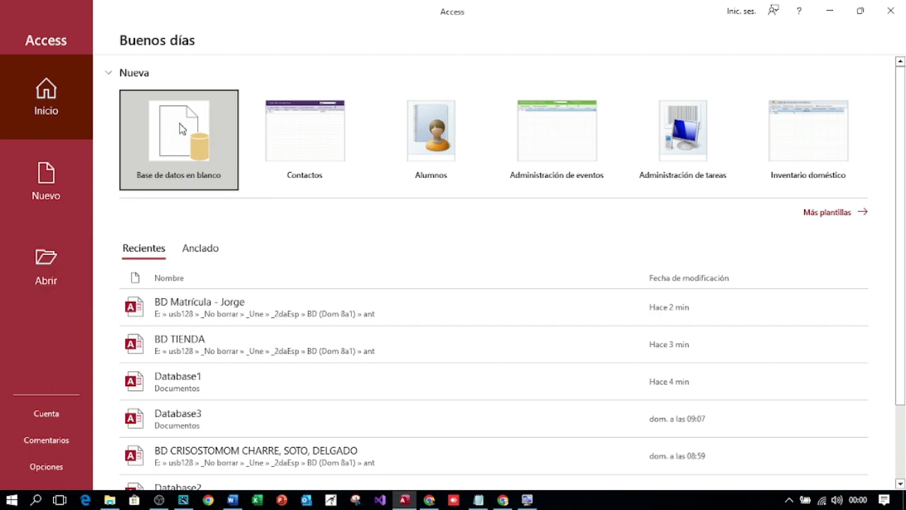
{"action": "double_click", "coordinate": [181, 129]}
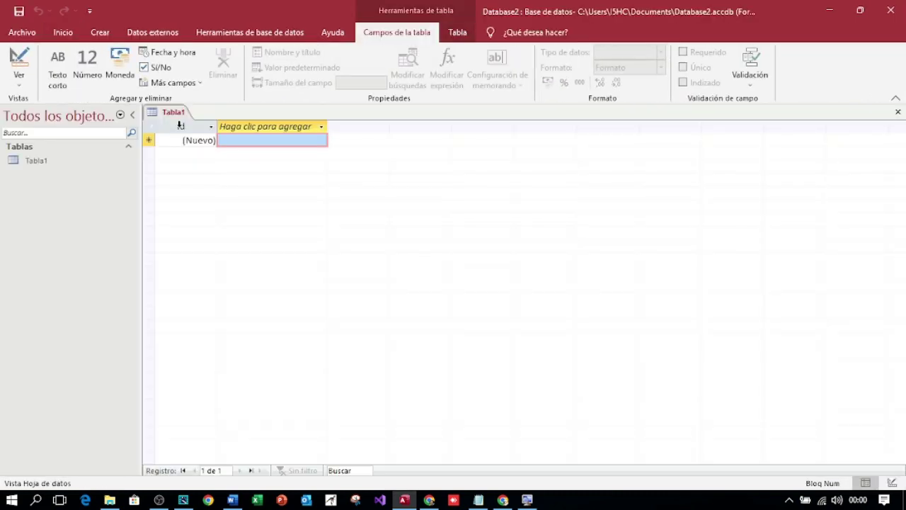
{"action": "left_click", "coordinate": [167, 36]}
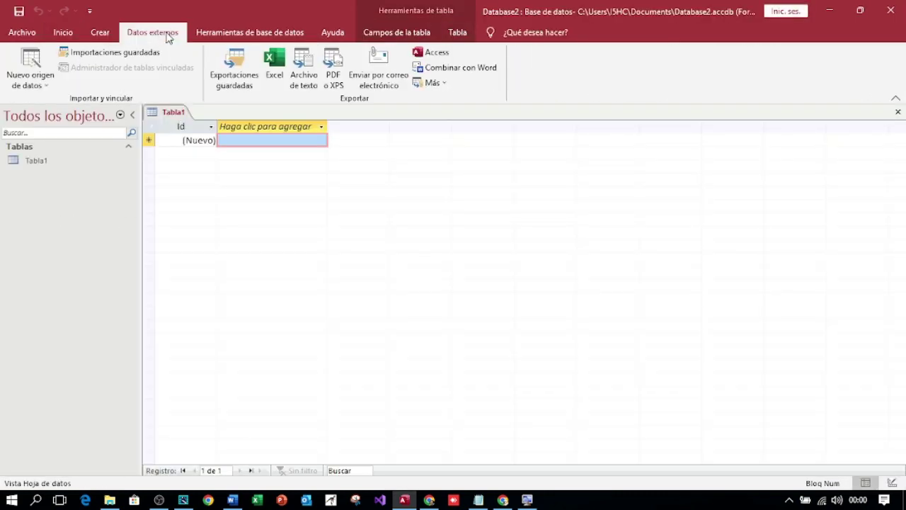
{"action": "left_click", "coordinate": [43, 86]}
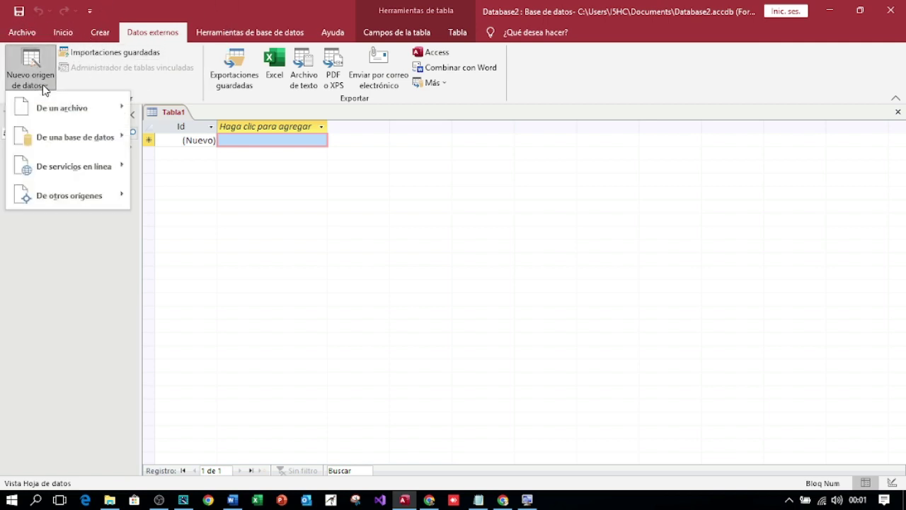
{"action": "mouse_move", "coordinate": [67, 108]}
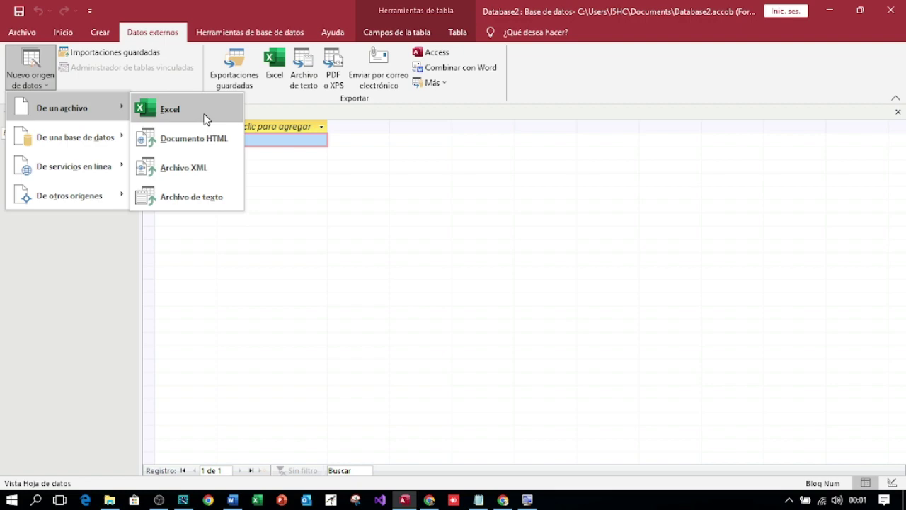
{"action": "left_click", "coordinate": [205, 112]}
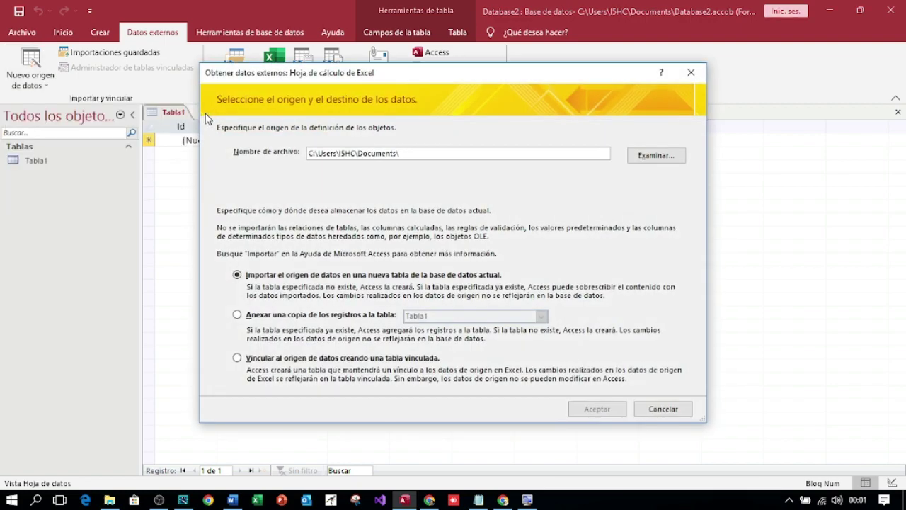
- Choose docente1.xlsx from the Desktop as the Excel source, importing into a new table
{"action": "left_click", "coordinate": [651, 157]}
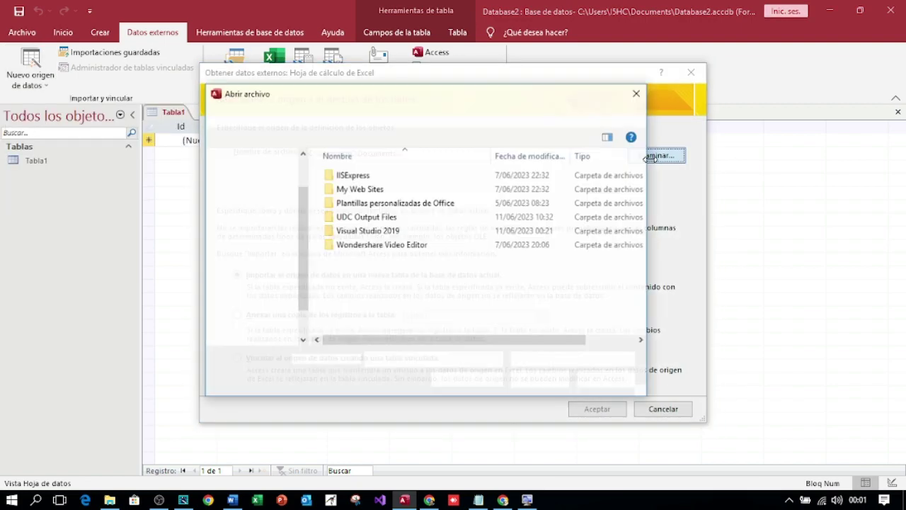
{"action": "scroll", "coordinate": [307, 190], "scroll_direction": "up", "scroll_amount": 2}
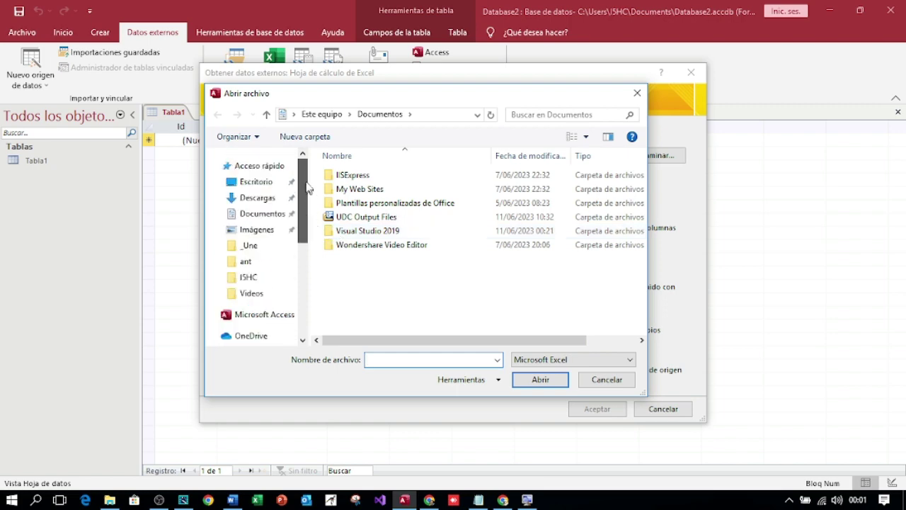
{"action": "left_click", "coordinate": [258, 183]}
{"action": "left_click", "coordinate": [353, 219]}
{"action": "double_click", "coordinate": [366, 223]}
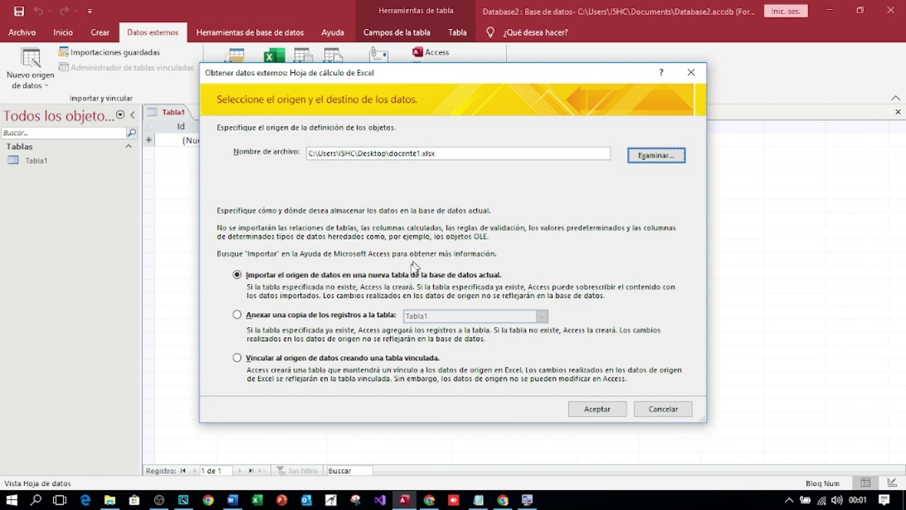
{"action": "left_click", "coordinate": [592, 408]}
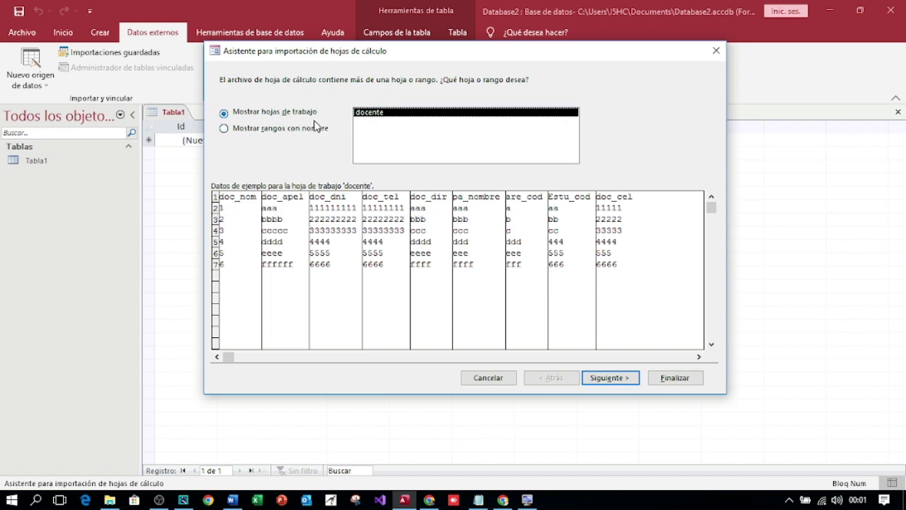
- Accept the docente worksheet and keep its first row as column headings
{"action": "left_click", "coordinate": [615, 379]}
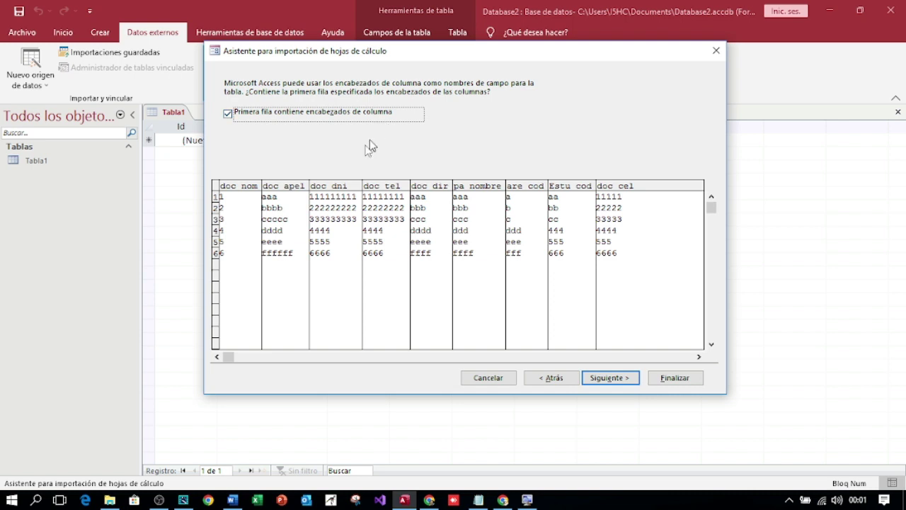
{"action": "left_click", "coordinate": [620, 377]}
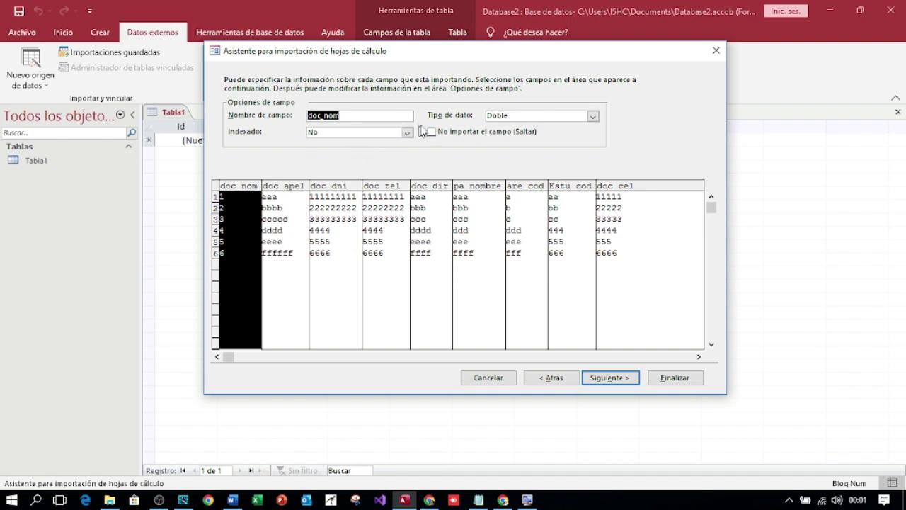
- Review the doc_apel and doc_dni fields, keeping doc_dni's data type as Doble
{"action": "left_click", "coordinate": [287, 190]}
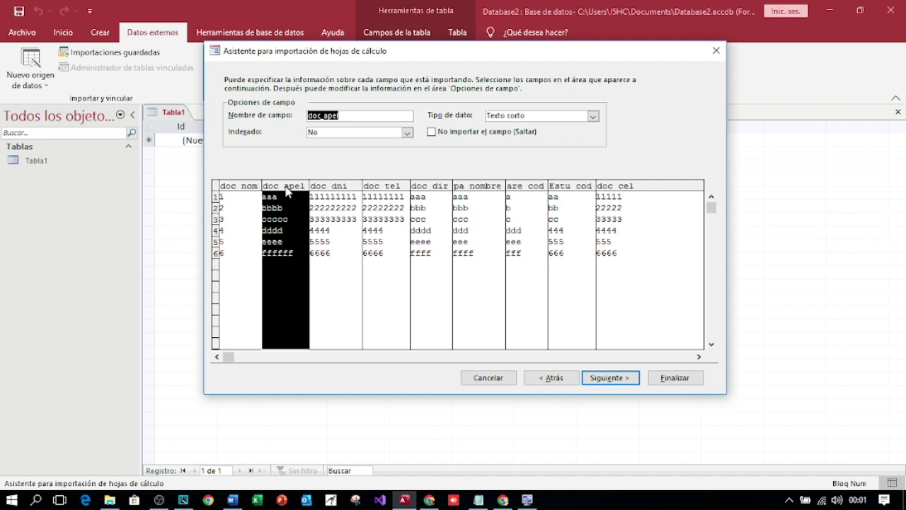
{"action": "left_click", "coordinate": [331, 187]}
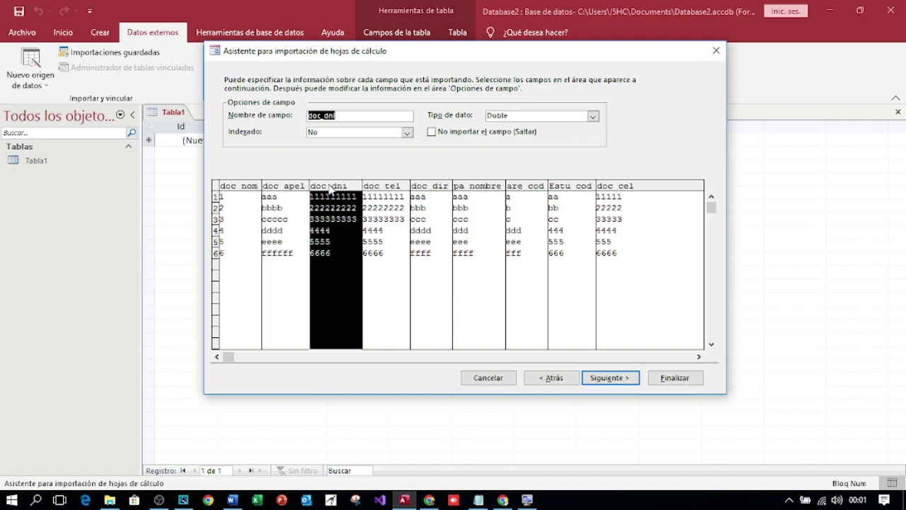
{"action": "left_click", "coordinate": [593, 117]}
{"action": "left_click", "coordinate": [653, 122]}
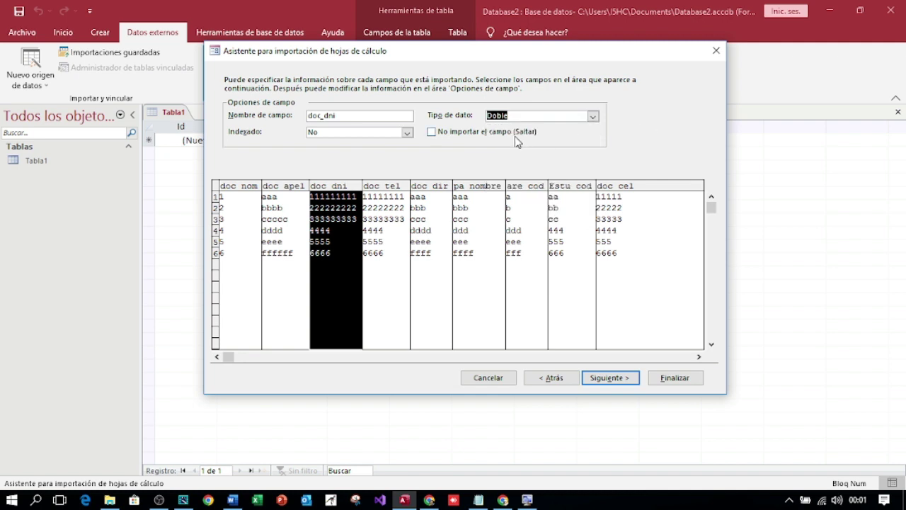
{"action": "left_click", "coordinate": [624, 380]}
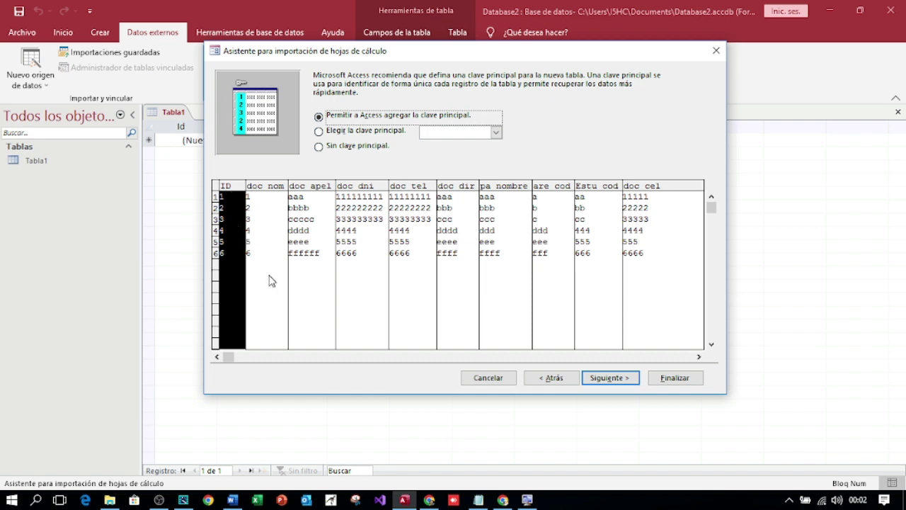
- Let Access add the primary key and finish importing into table docente without saving import steps
{"action": "left_click", "coordinate": [626, 385]}
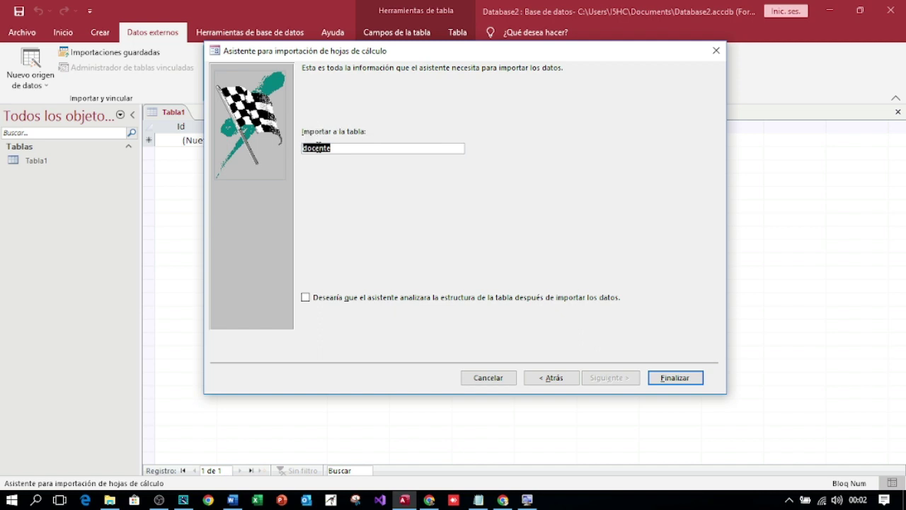
{"action": "left_click", "coordinate": [671, 379]}
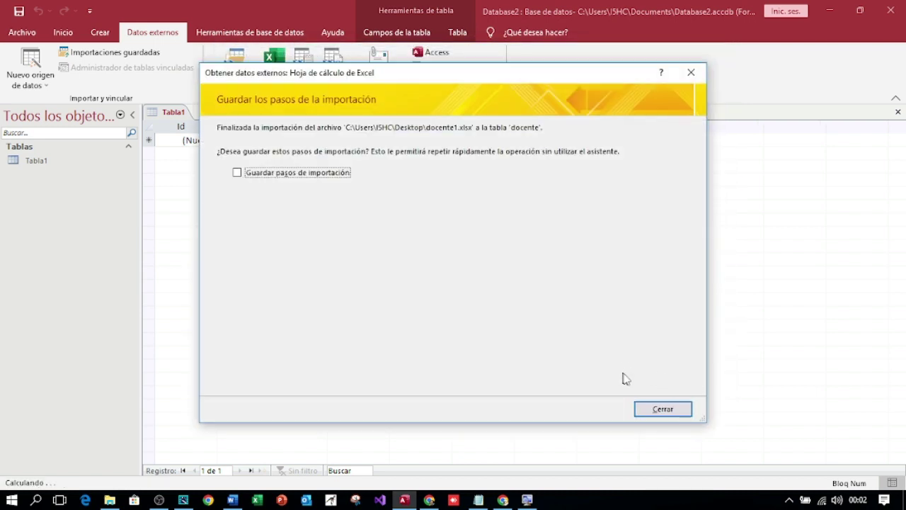
{"action": "left_click", "coordinate": [664, 408]}
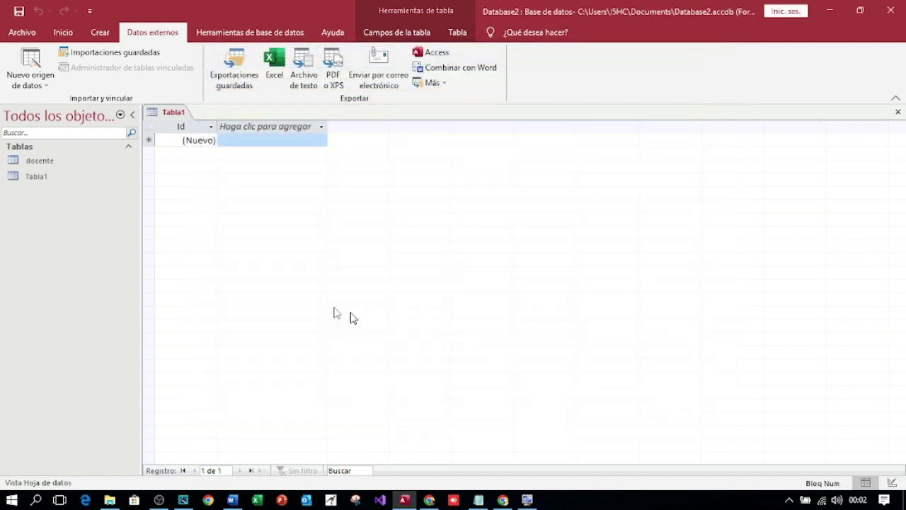
{"action": "left_click", "coordinate": [40, 161]}
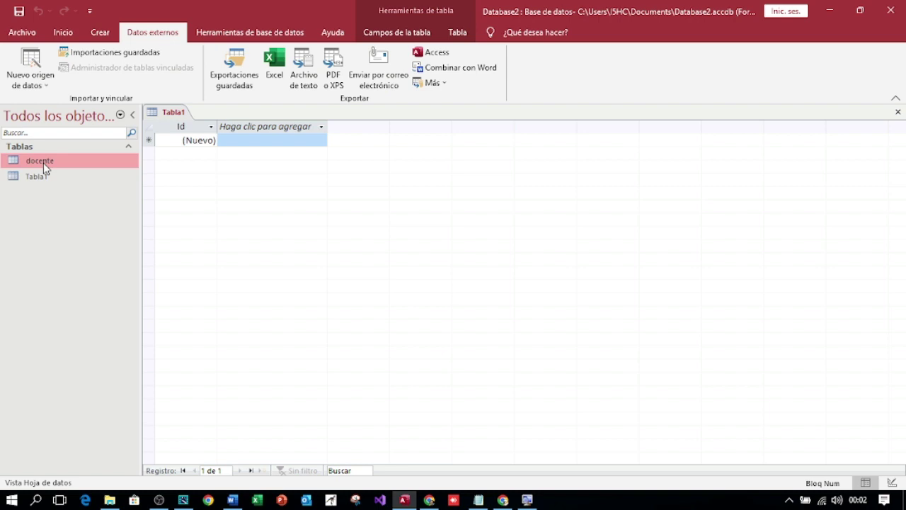
- Open docente, then close and delete the empty Tabla1 table
{"action": "double_click", "coordinate": [44, 165]}
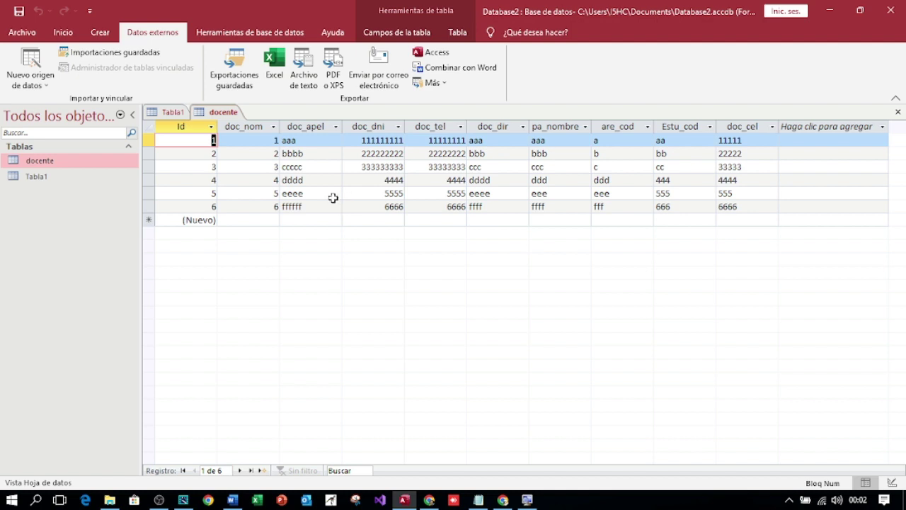
{"action": "left_click", "coordinate": [33, 179]}
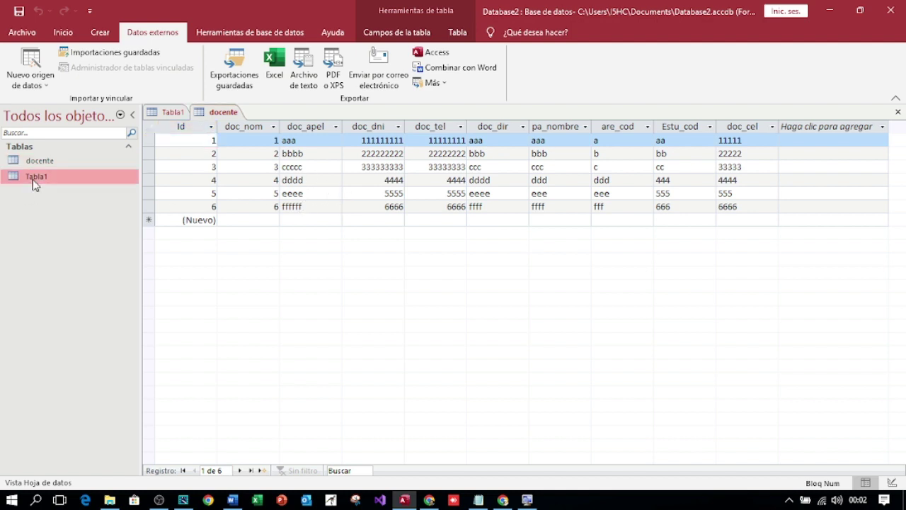
{"action": "right_click", "coordinate": [33, 179]}
{"action": "left_click", "coordinate": [89, 287]}
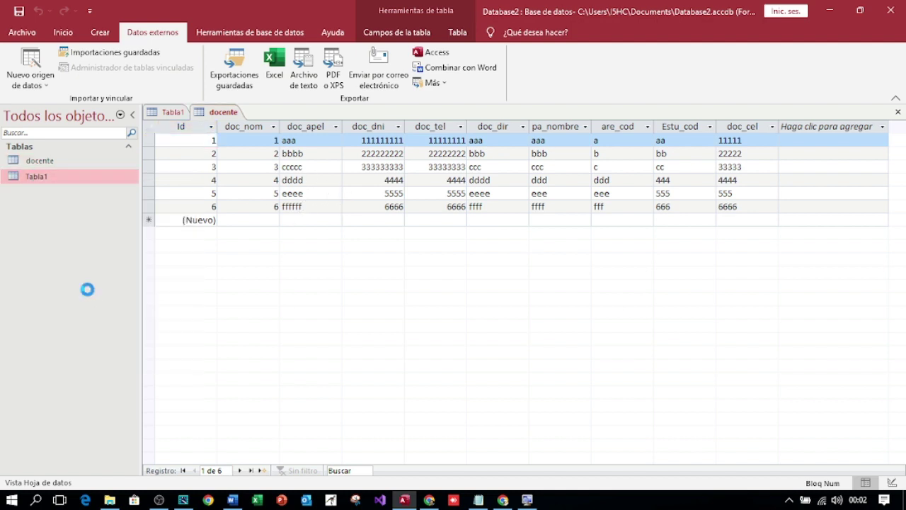
{"action": "left_click", "coordinate": [476, 293]}
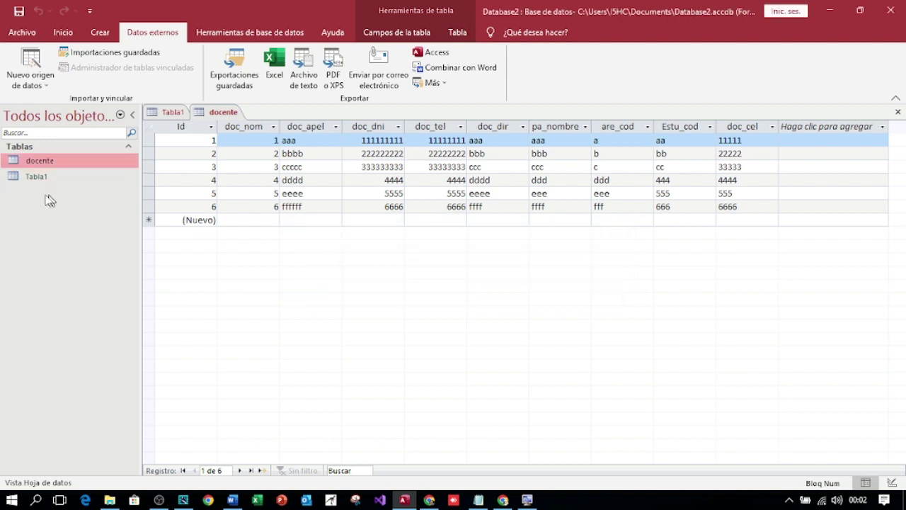
{"action": "left_click", "coordinate": [170, 113]}
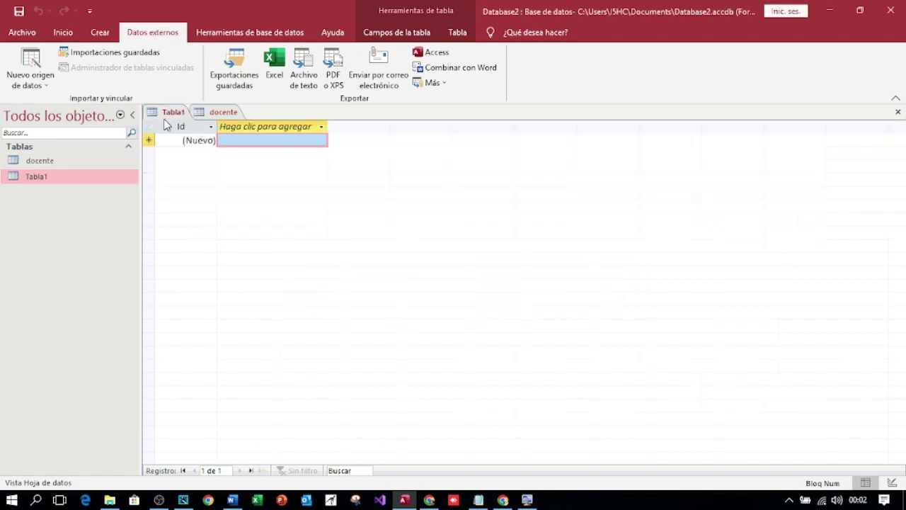
{"action": "left_click", "coordinate": [898, 112]}
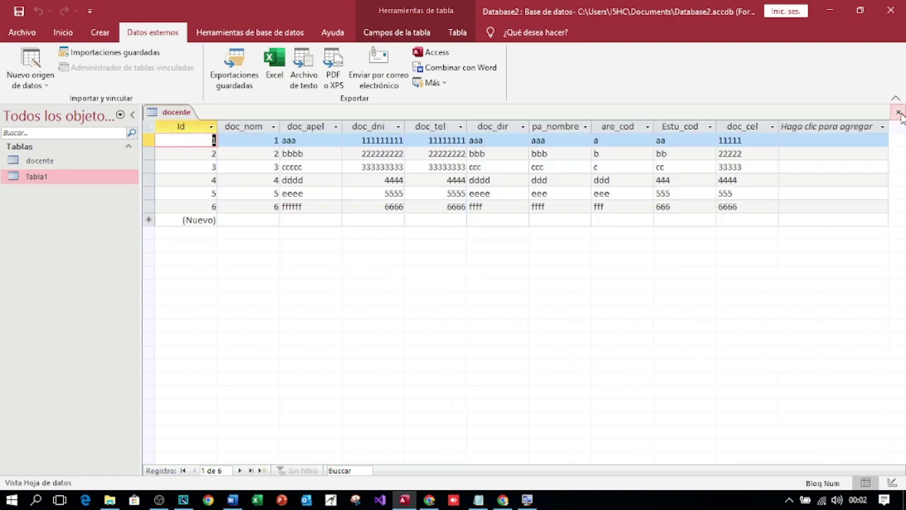
{"action": "left_click", "coordinate": [97, 162]}
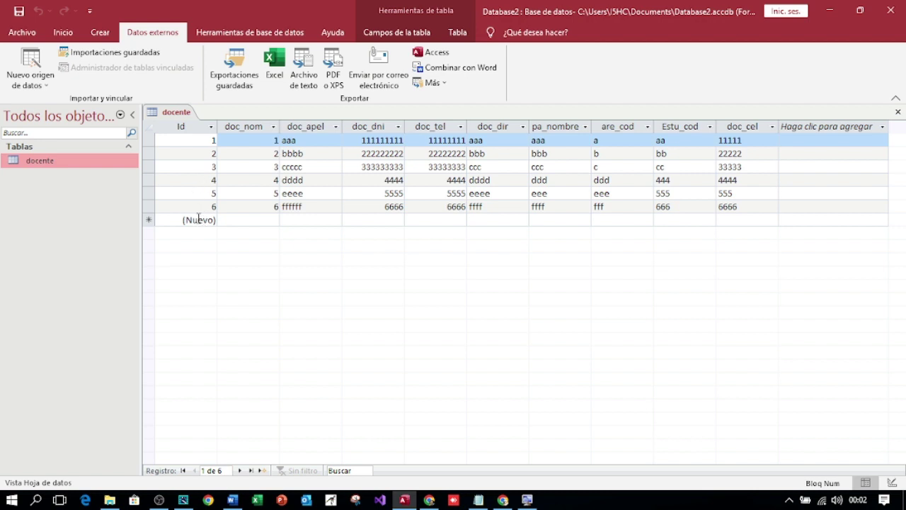
- Start a new record with 7 in doc_nom and 777 in doc_tel
{"action": "left_click", "coordinate": [205, 207]}
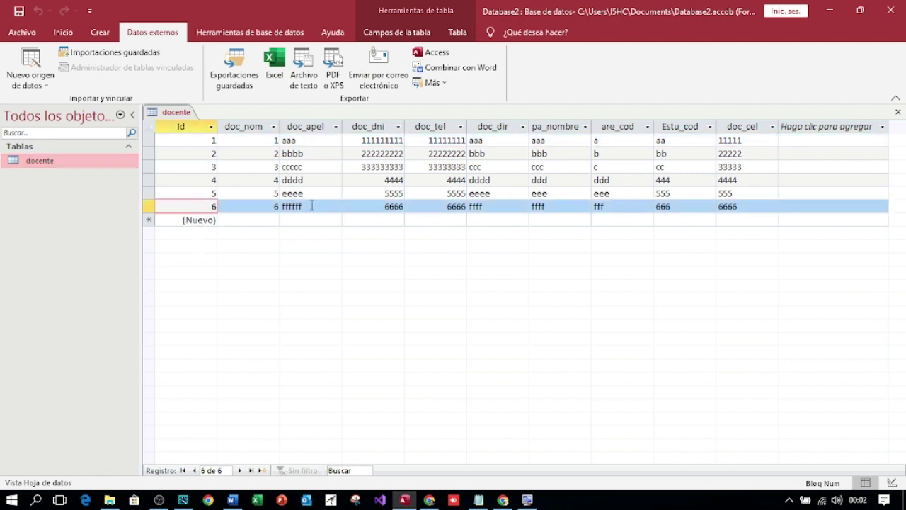
{"action": "left_click", "coordinate": [312, 207]}
{"action": "left_click", "coordinate": [399, 207]}
{"action": "left_click", "coordinate": [729, 207]}
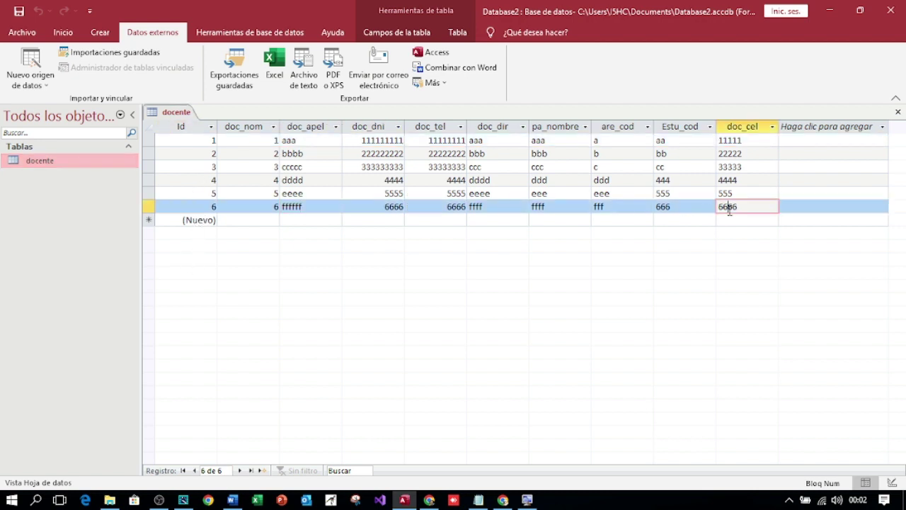
{"action": "key", "text": "Tab"}
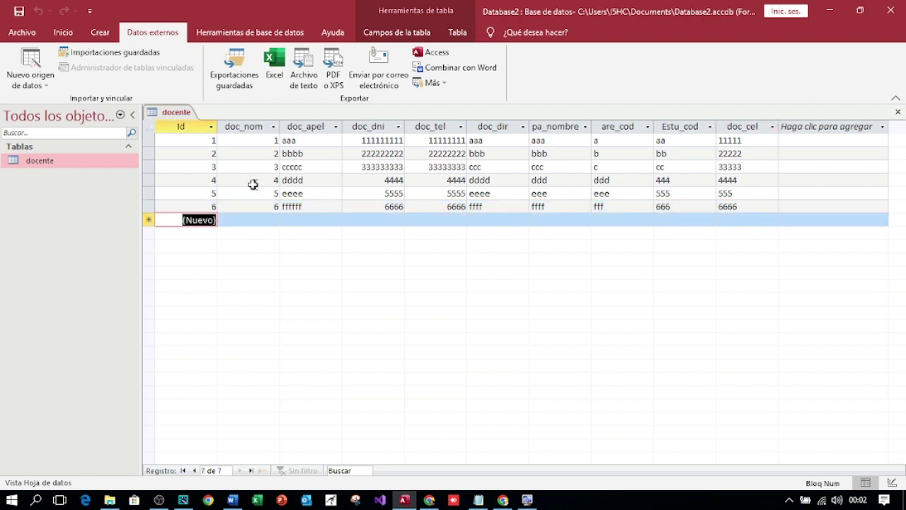
{"action": "left_click", "coordinate": [240, 224]}
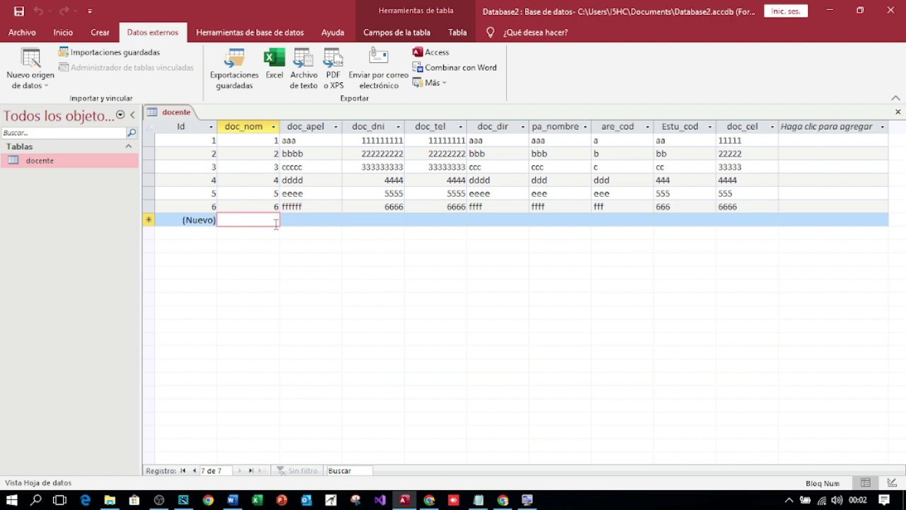
{"action": "type", "text": "7"}
{"action": "left_click", "coordinate": [306, 219]}
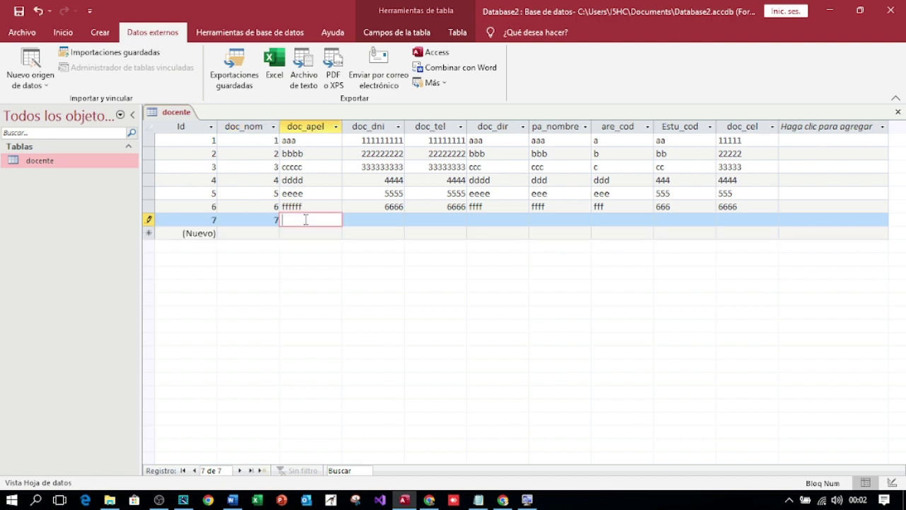
{"action": "type", "text": "gg"}
{"action": "left_click", "coordinate": [392, 219]}
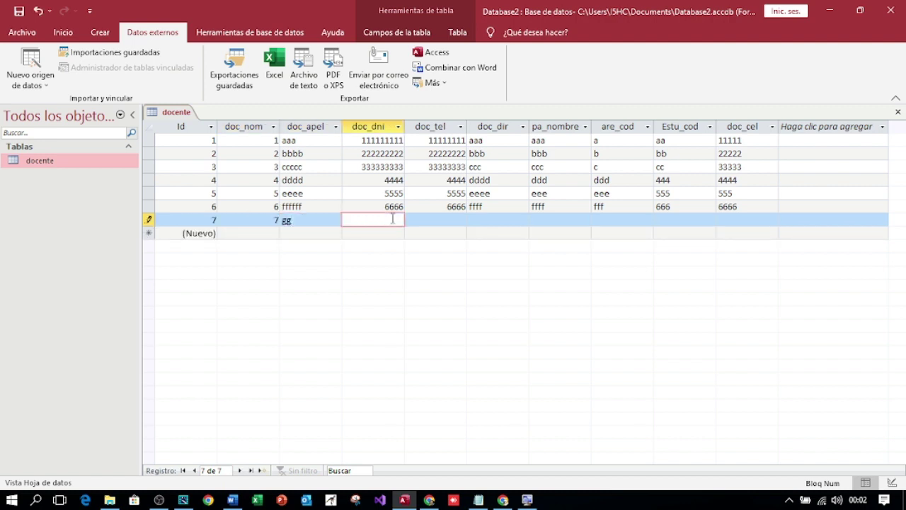
{"action": "type", "text": "777"}
{"action": "left_click", "coordinate": [447, 217]}
{"action": "type", "text": "77"}
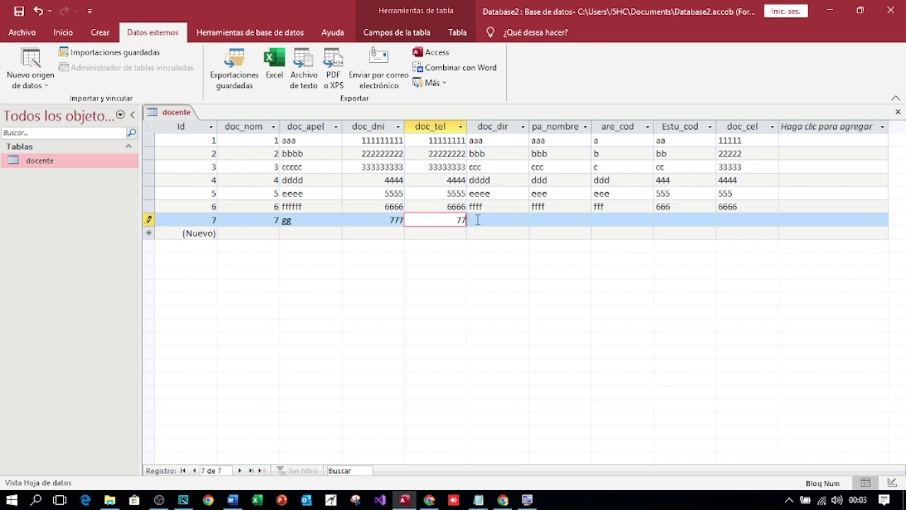
{"action": "type", "text": "7"}
- Enter ggg for pa_nombre and are_cod, 777 for Estu_cod and doc_cel, then commit and close the table
{"action": "left_click", "coordinate": [487, 220]}
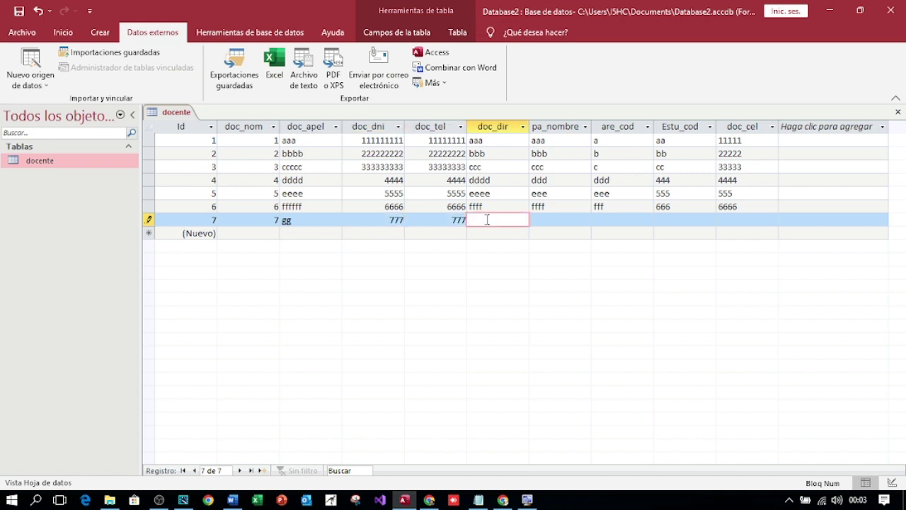
{"action": "left_click", "coordinate": [536, 220]}
{"action": "type", "text": "ggg"}
{"action": "left_click", "coordinate": [603, 219]}
{"action": "type", "text": "ggg"}
{"action": "left_click", "coordinate": [670, 220]}
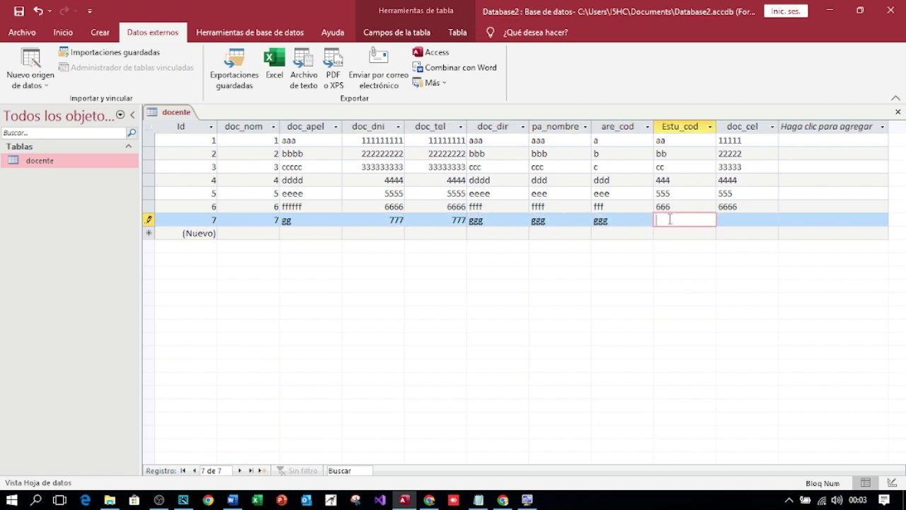
{"action": "type", "text": "777"}
{"action": "left_click", "coordinate": [734, 217]}
{"action": "type", "text": "777"}
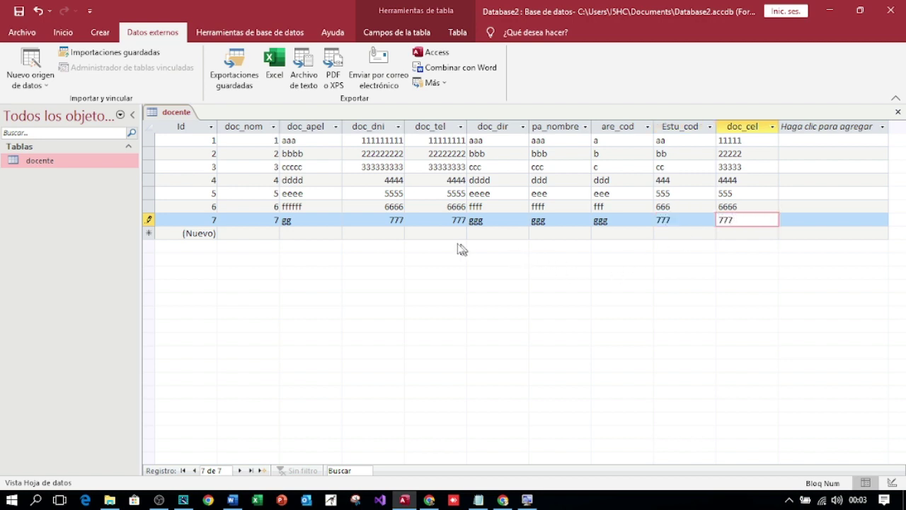
{"action": "key", "text": "Tab"}
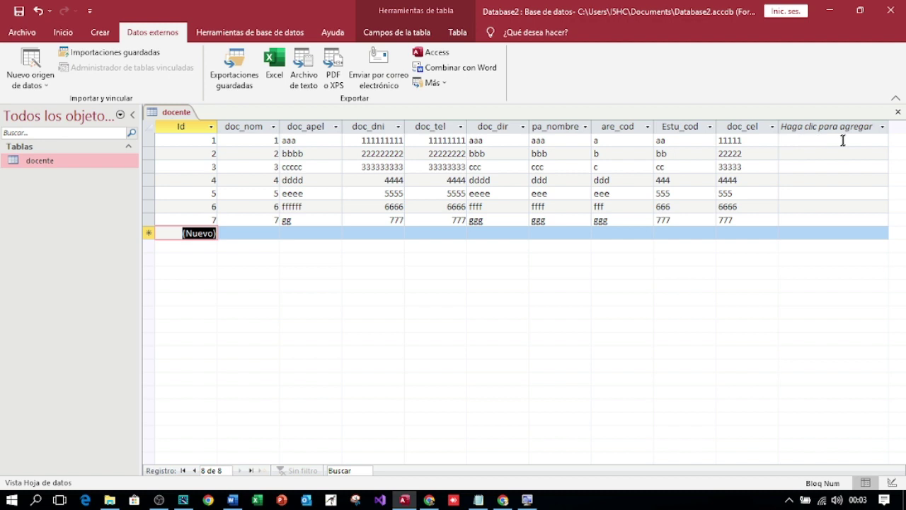
{"action": "left_click", "coordinate": [898, 112]}
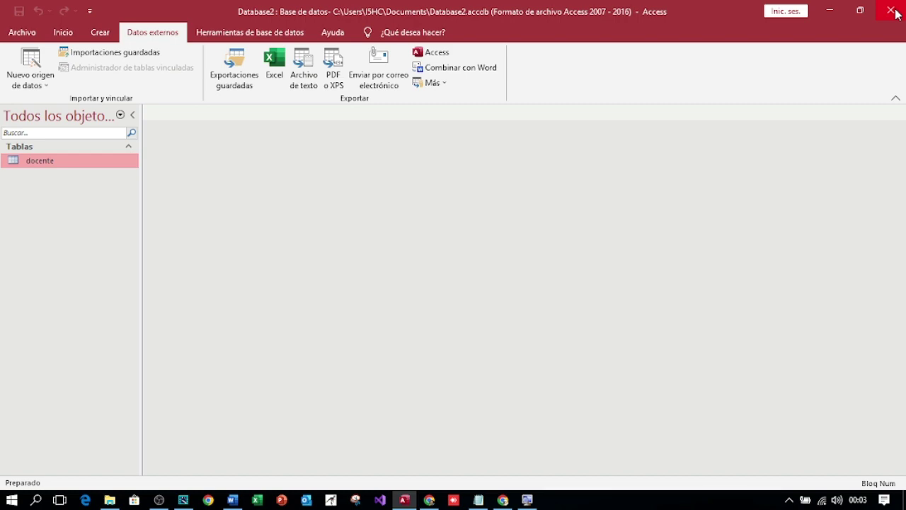
- Save the database as Database2 on the Desktop, enable its content, and exit Access
{"action": "left_click", "coordinate": [22, 32]}
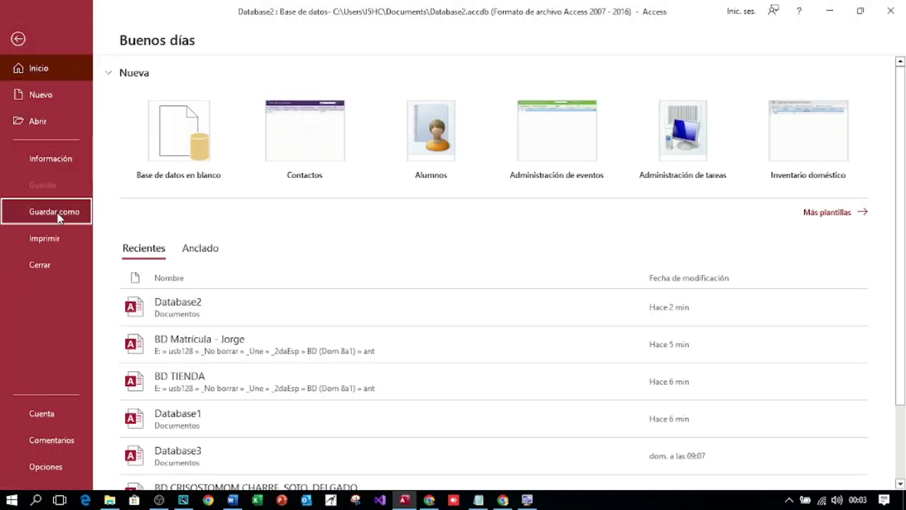
{"action": "left_click", "coordinate": [58, 216]}
{"action": "left_click", "coordinate": [382, 292]}
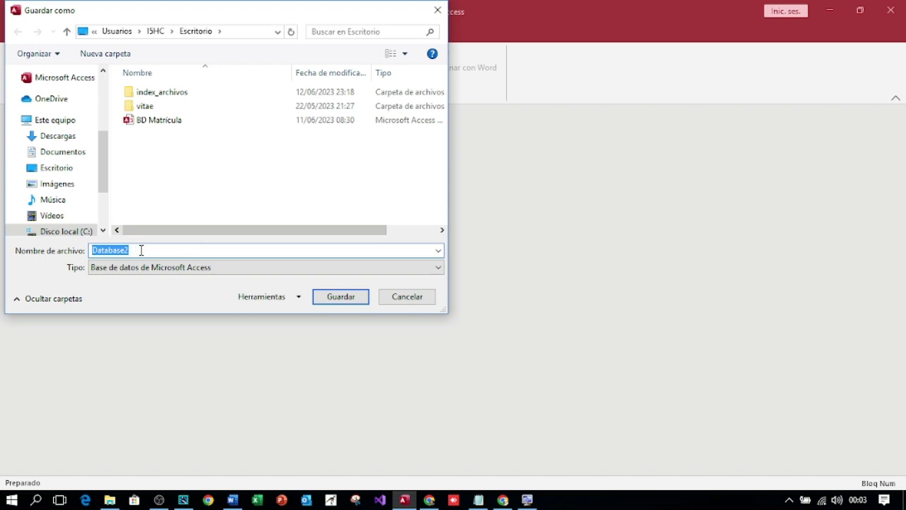
{"action": "left_click", "coordinate": [141, 250]}
{"action": "left_click", "coordinate": [354, 297]}
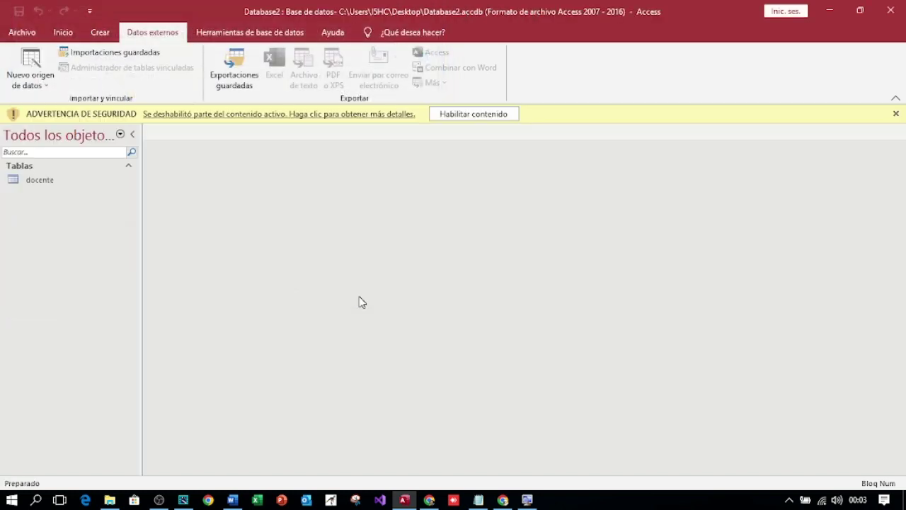
{"action": "left_click", "coordinate": [476, 114]}
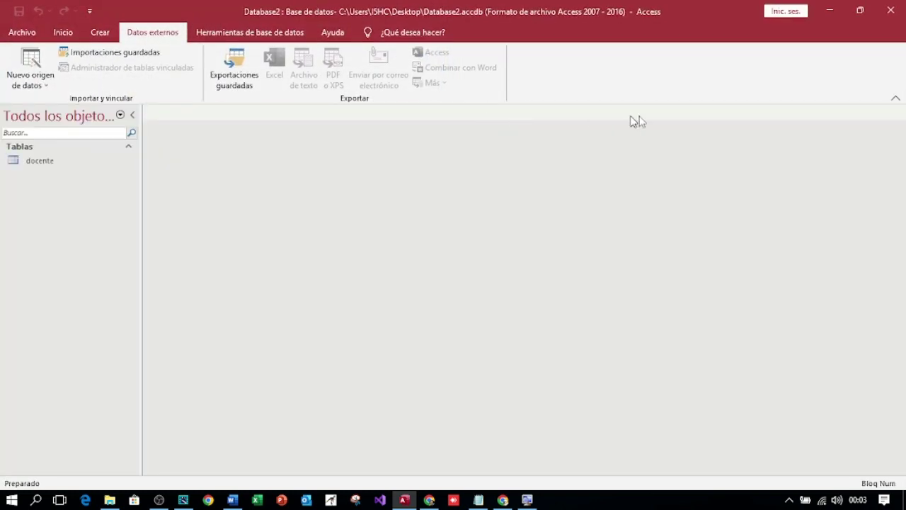
{"action": "left_click", "coordinate": [903, 12]}
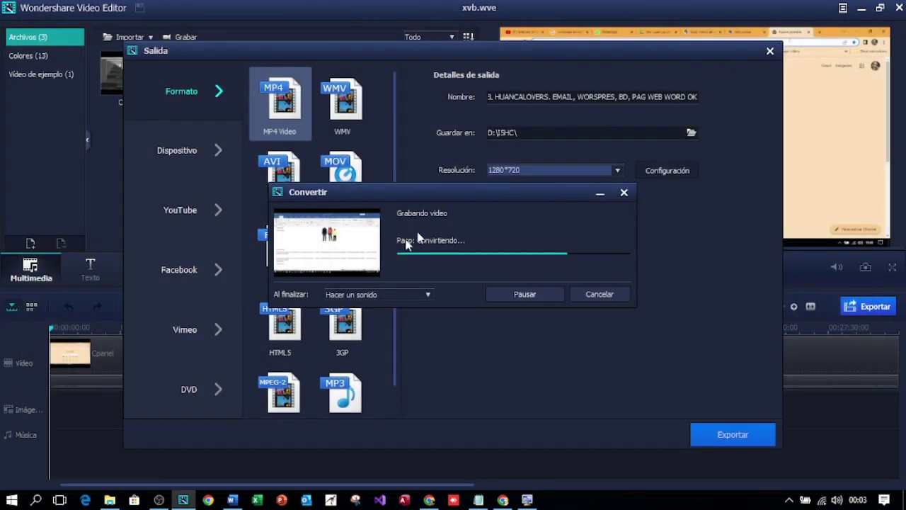